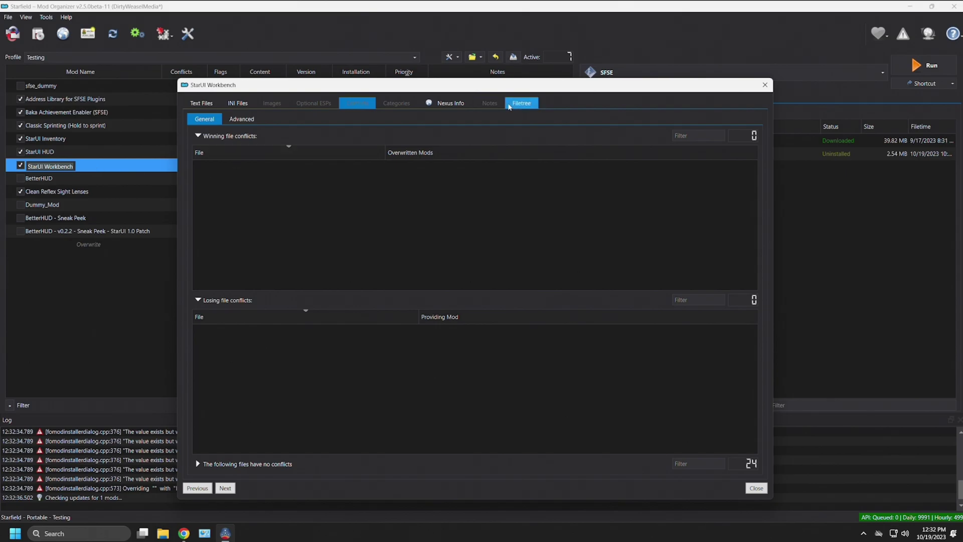
Expand the Interface folder in the StarUI Workbench file tree and examine its crafting menu files and default INI
{"action": "left_click", "coordinate": [192, 151]}
{"action": "left_click", "coordinate": [193, 149]}
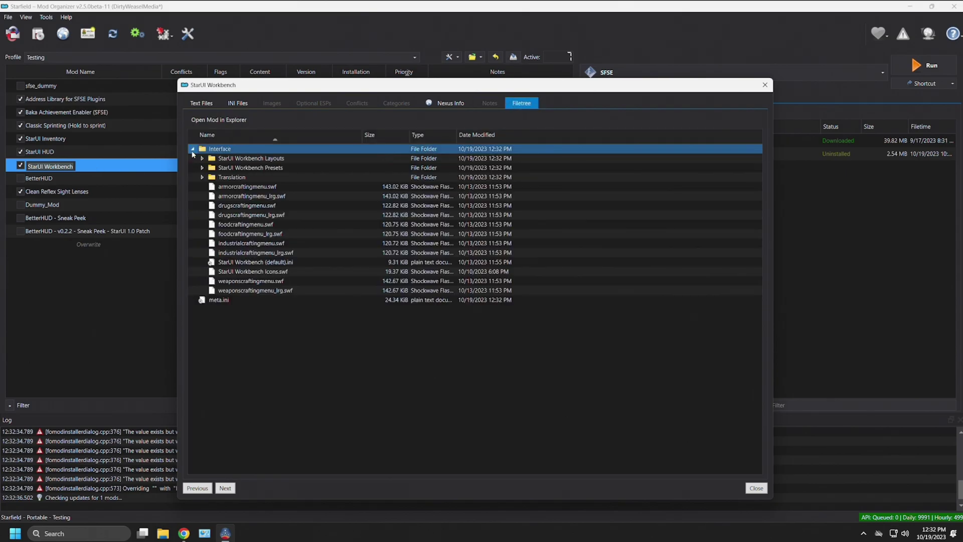
{"action": "left_click", "coordinate": [246, 187]}
{"action": "left_click", "coordinate": [245, 205]}
{"action": "left_click", "coordinate": [269, 196]}
{"action": "left_click_drag", "start_coordinate": [269, 196], "coordinate": [303, 261]}
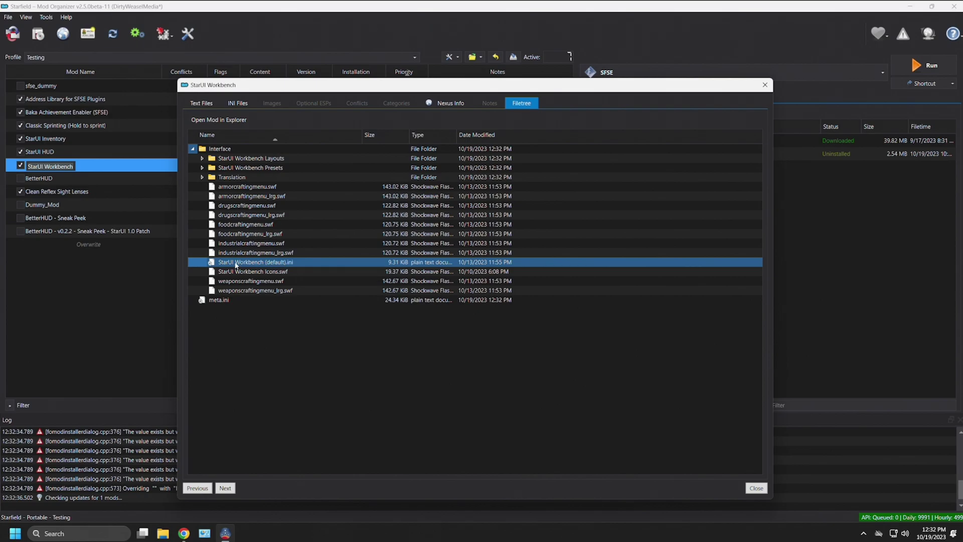
Expand the StarUI Workbench Presets folder, examine its how-to text and preset INI files, and close the mod's information window
{"action": "left_click_drag", "start_coordinate": [235, 263], "coordinate": [234, 169]}
{"action": "left_click", "coordinate": [203, 168]}
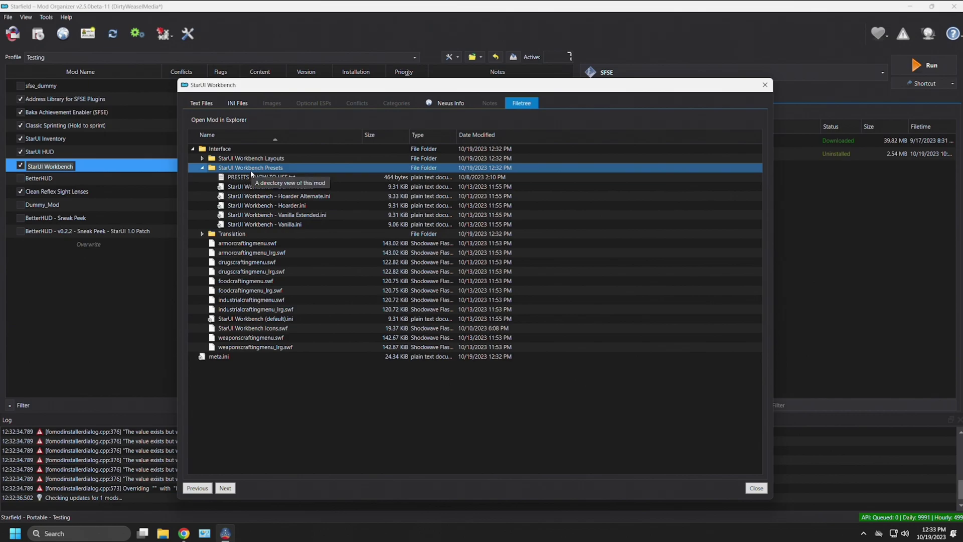
{"action": "left_click", "coordinate": [261, 178]}
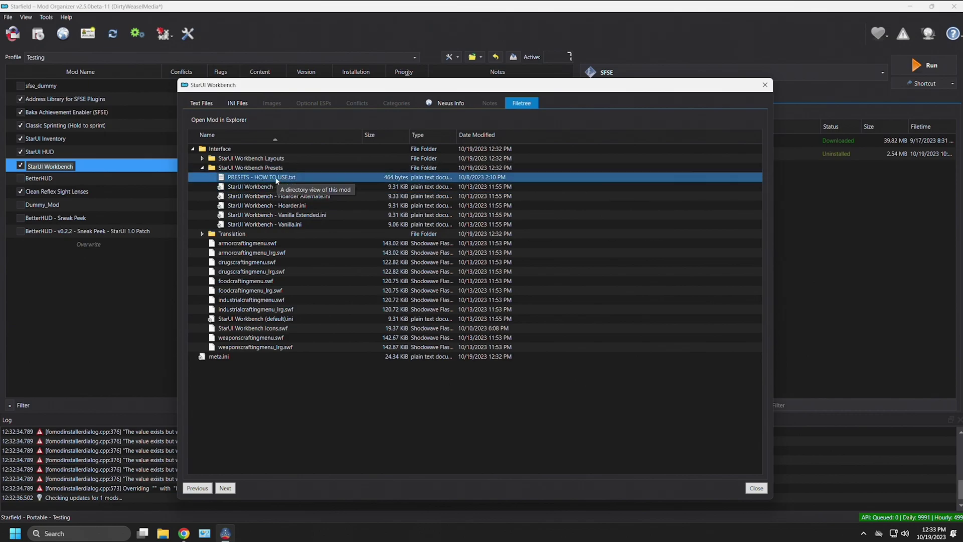
{"action": "left_click", "coordinate": [281, 187]}
{"action": "left_click", "coordinate": [296, 197]}
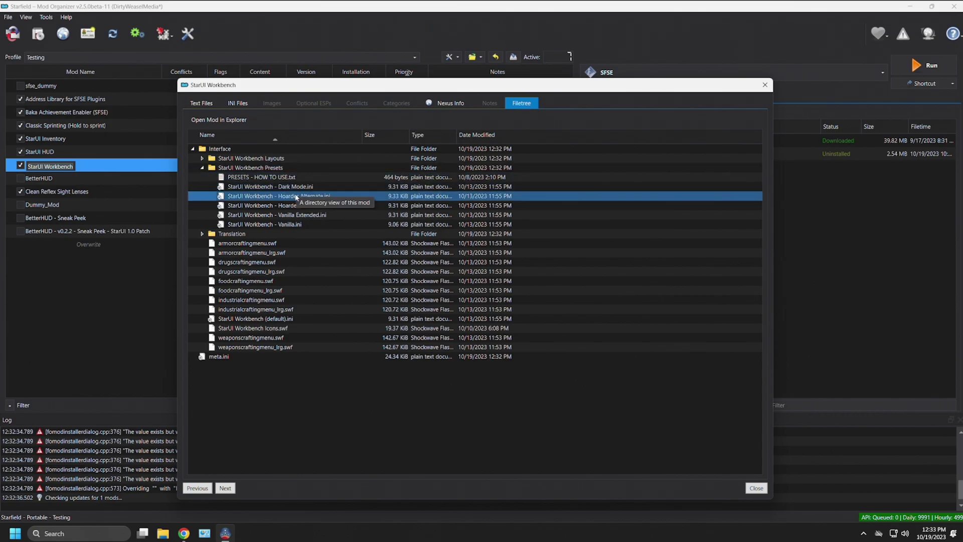
{"action": "left_click", "coordinate": [297, 205]}
{"action": "left_click", "coordinate": [297, 215]}
{"action": "left_click", "coordinate": [297, 224]}
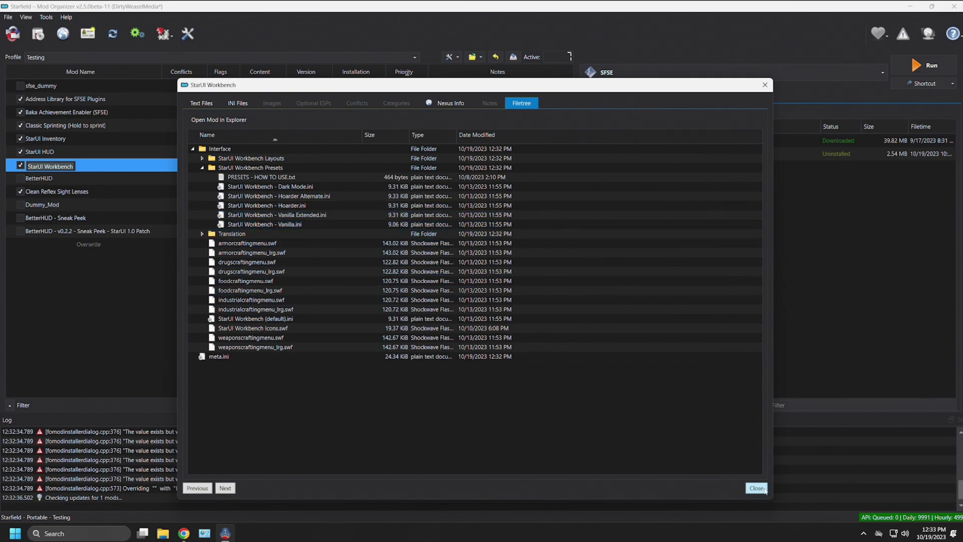
{"action": "left_click", "coordinate": [756, 488]}
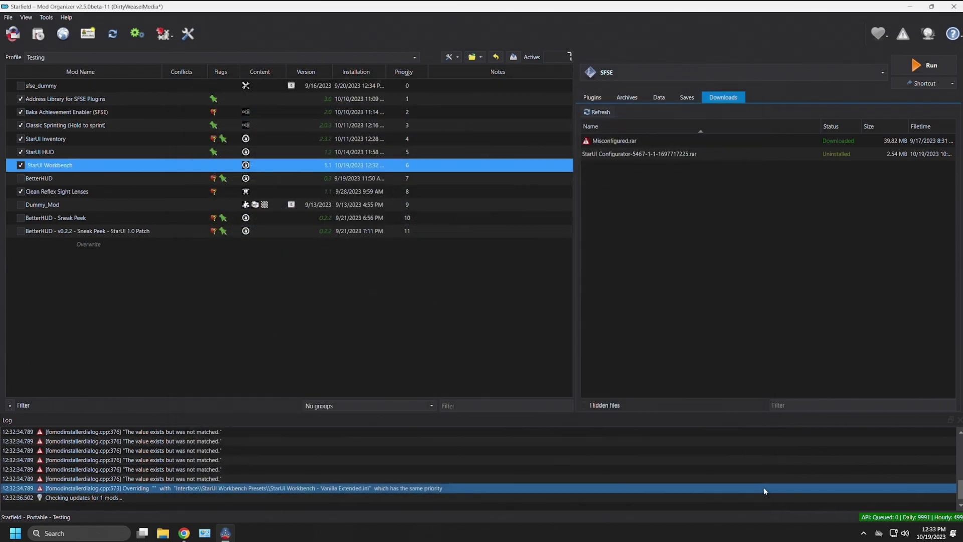
Show the StarUI Workbench files in File Explorer, open StarUI Workbench (default).ini in Notepad++ and look through its settings
{"action": "right_click", "coordinate": [102, 169]}
{"action": "left_click", "coordinate": [133, 369]}
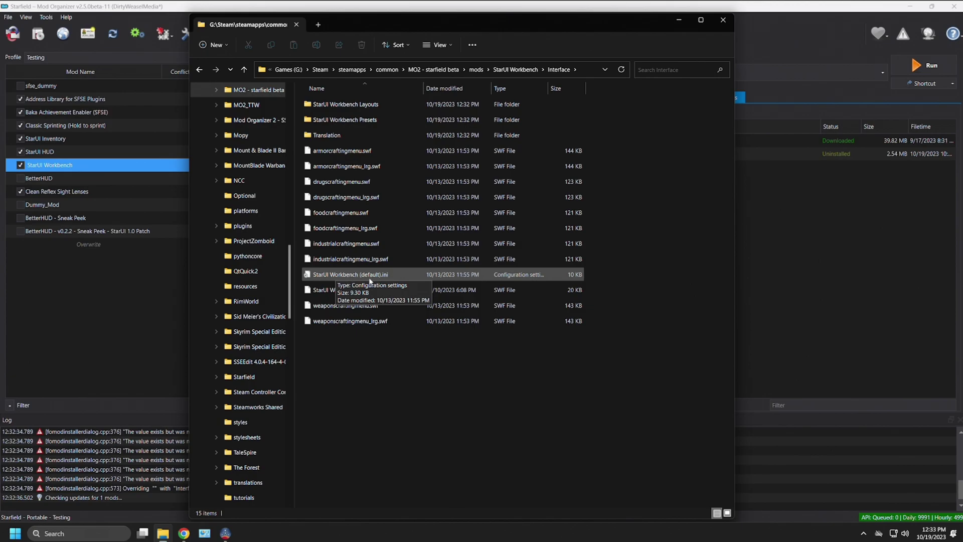
{"action": "right_click", "coordinate": [370, 279]}
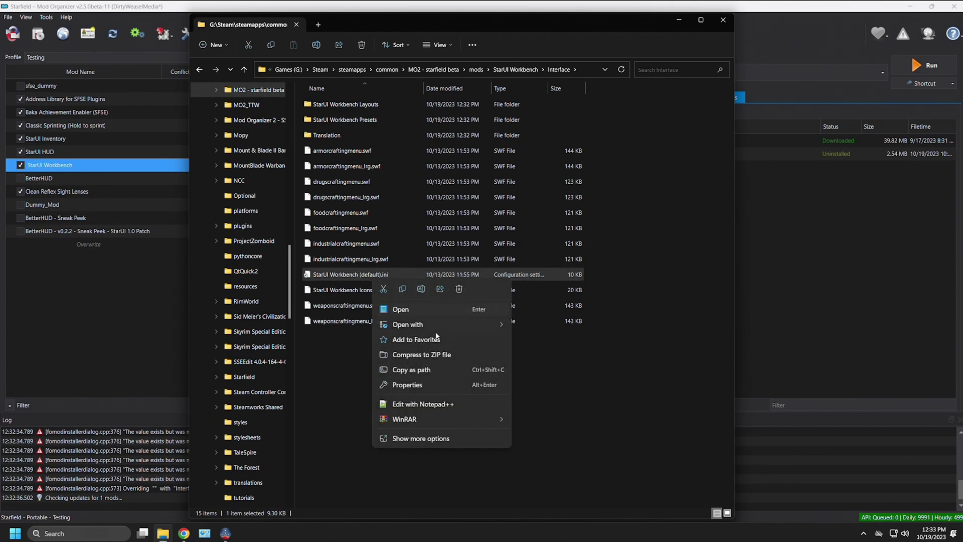
{"action": "left_click", "coordinate": [431, 402]}
{"action": "scroll", "coordinate": [327, 179], "scroll_direction": "down", "scroll_amount": 3}
{"action": "scroll", "coordinate": [320, 183], "scroll_direction": "down", "scroll_amount": 1}
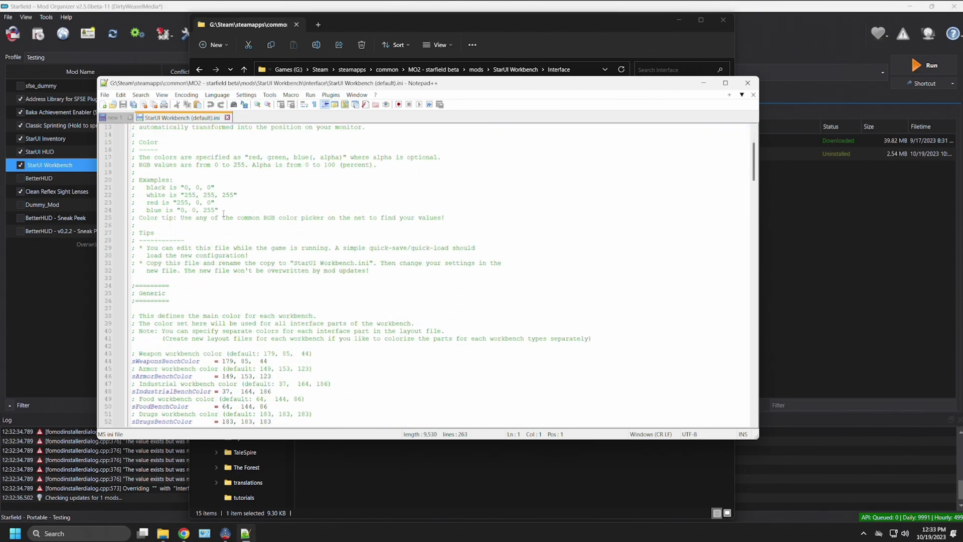
{"action": "scroll", "coordinate": [262, 204], "scroll_direction": "down", "scroll_amount": 15}
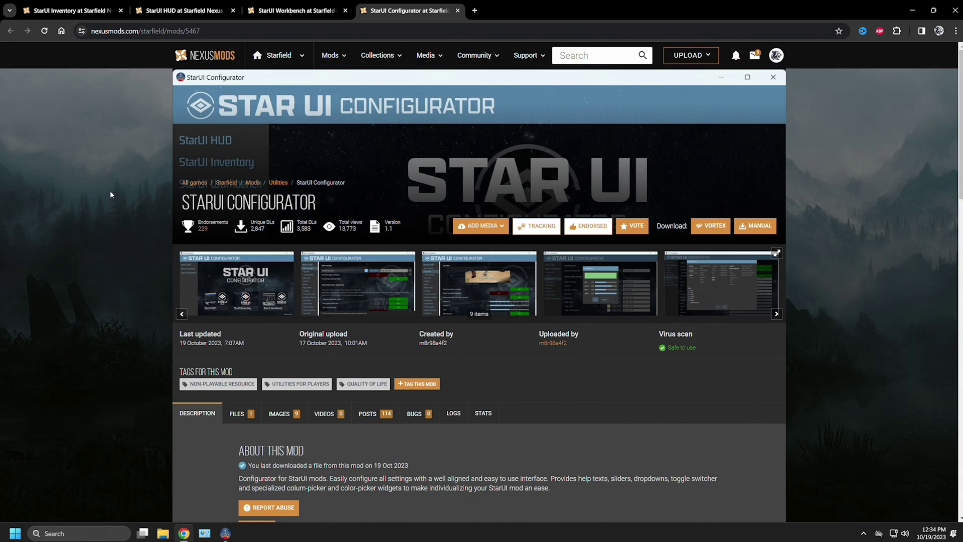
Read the features, installation and start instructions on the StarUI Configurator page at Nexus Mods, and open its file list
{"action": "scroll", "coordinate": [113, 195], "scroll_direction": "down", "scroll_amount": 5}
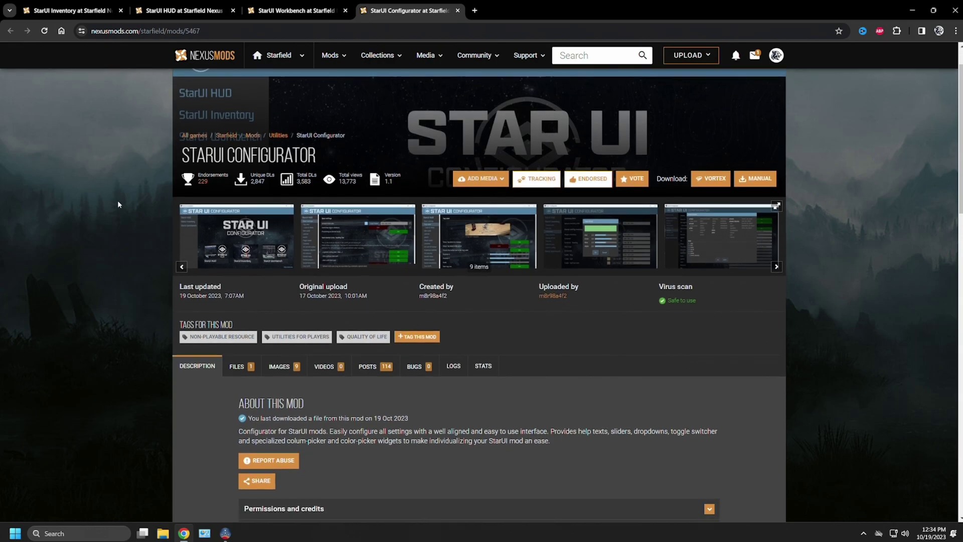
{"action": "scroll", "coordinate": [120, 206], "scroll_direction": "down", "scroll_amount": 1}
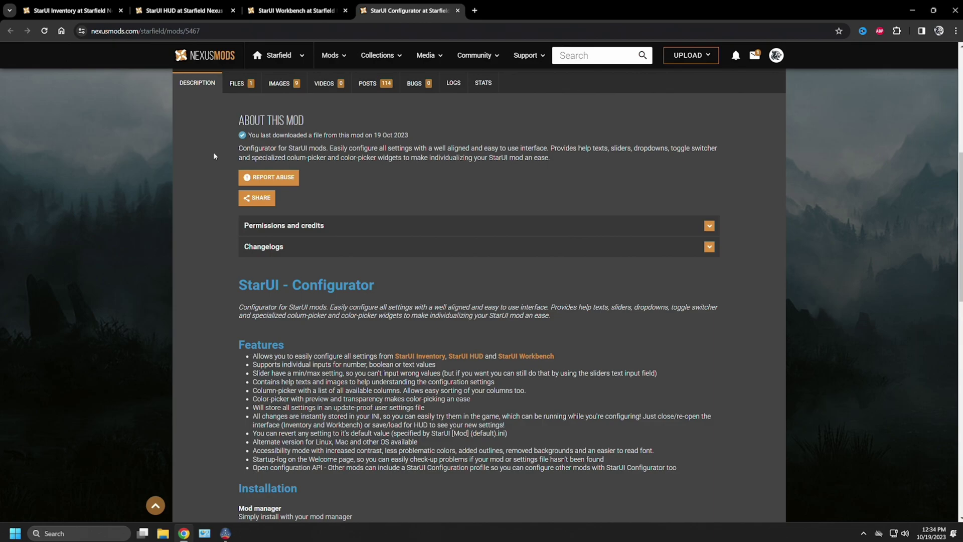
{"action": "scroll", "coordinate": [211, 165], "scroll_direction": "down", "scroll_amount": 4}
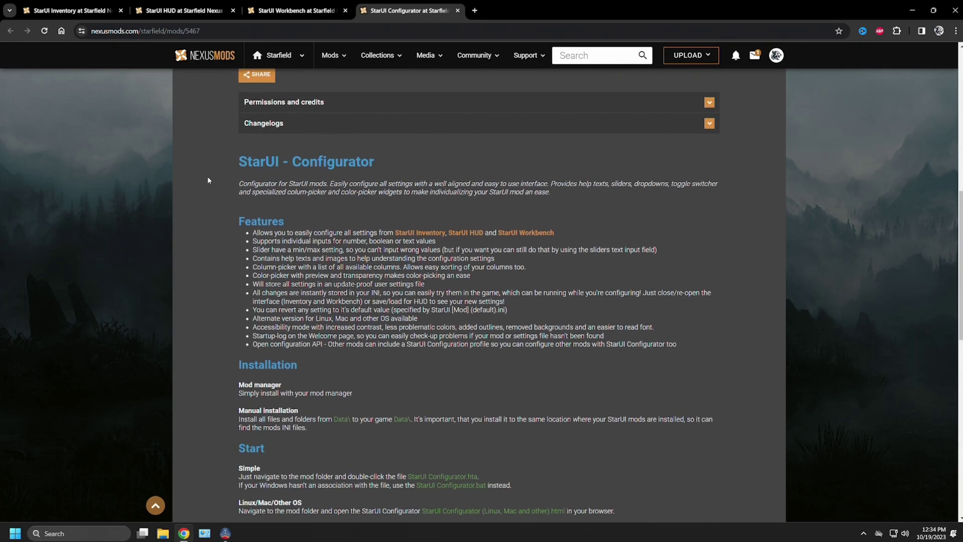
{"action": "left_click_drag", "start_coordinate": [218, 116], "coordinate": [375, 307]}
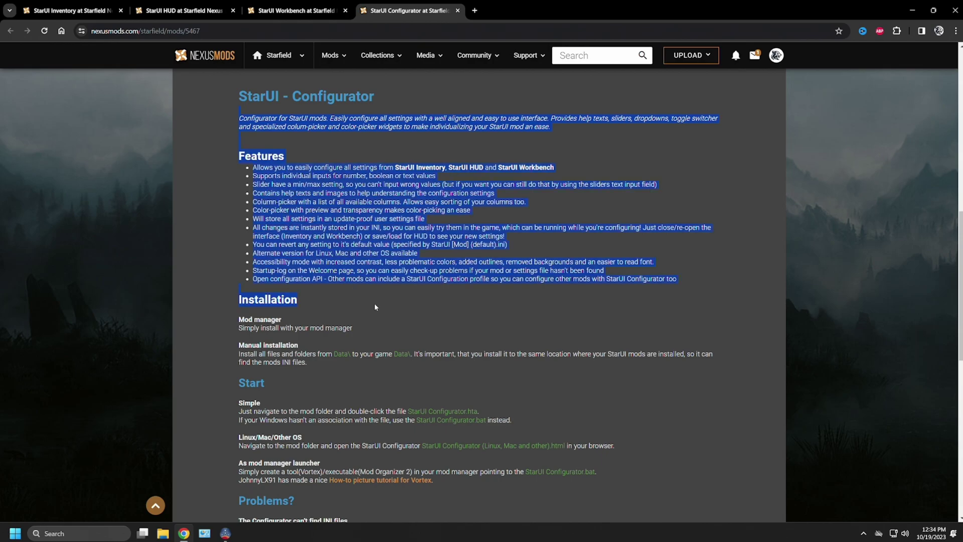
{"action": "left_click", "coordinate": [210, 221]}
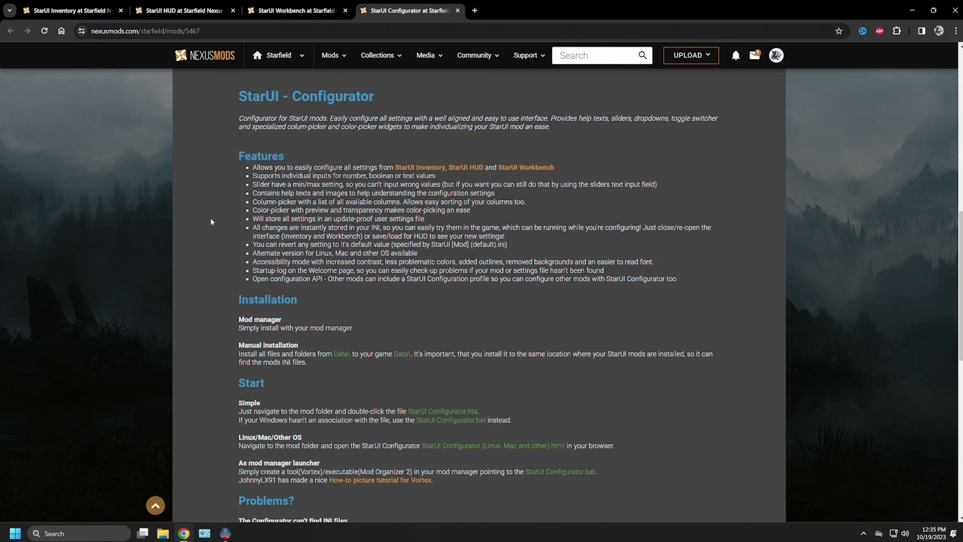
{"action": "scroll", "coordinate": [211, 221], "scroll_direction": "down", "scroll_amount": 5}
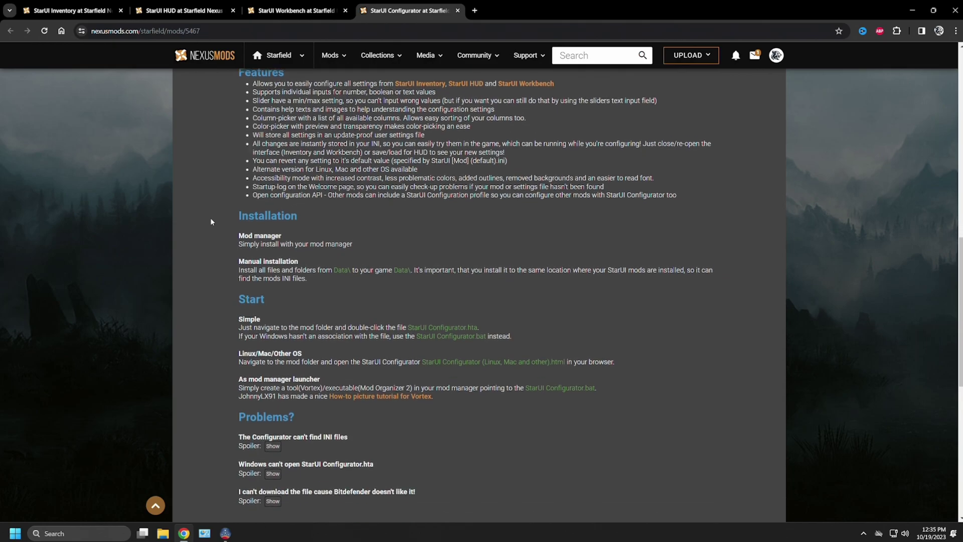
{"action": "scroll", "coordinate": [212, 222], "scroll_direction": "down", "scroll_amount": 3}
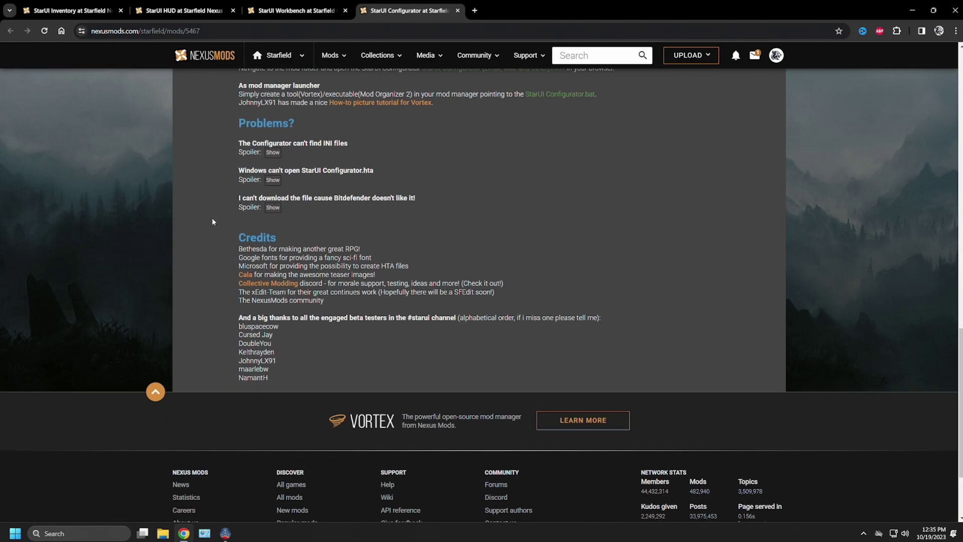
{"action": "scroll", "coordinate": [212, 221], "scroll_direction": "up", "scroll_amount": 4}
{"action": "scroll", "coordinate": [212, 222], "scroll_direction": "up", "scroll_amount": 10}
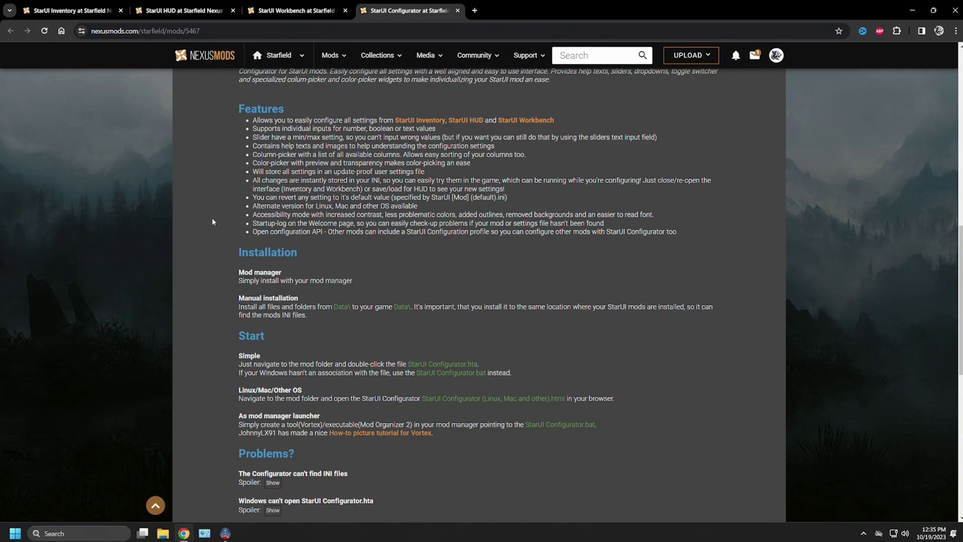
{"action": "scroll", "coordinate": [212, 221], "scroll_direction": "up", "scroll_amount": 5}
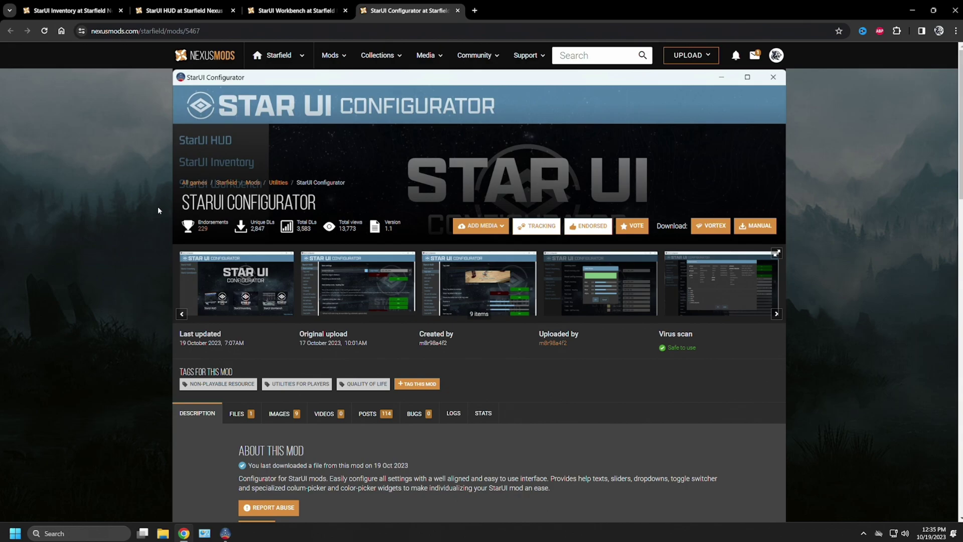
{"action": "left_click", "coordinate": [241, 422]}
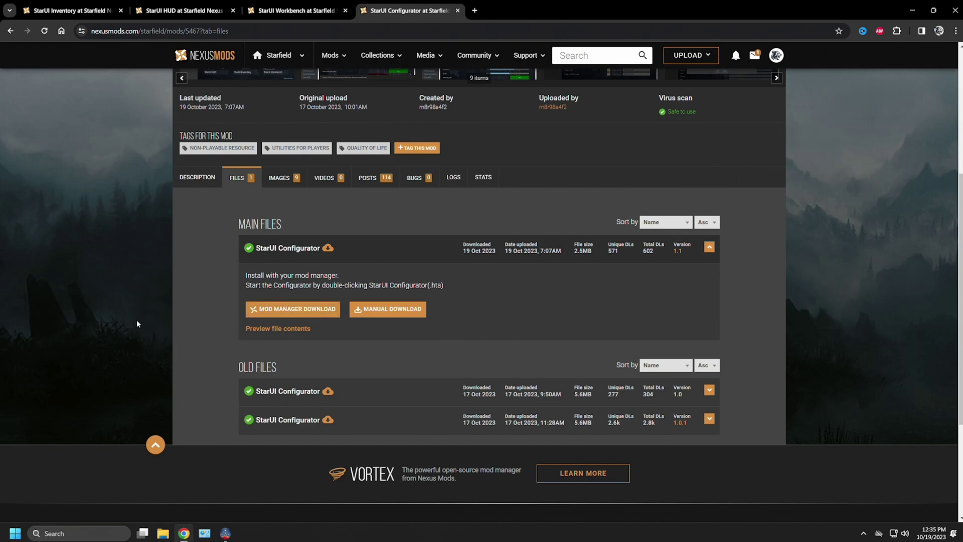
Switch to Mod Organizer and install the StarUI Configurator download directly below StarUI Workbench, choosing the Mod Organizer 2 option
{"action": "left_click", "coordinate": [224, 532]}
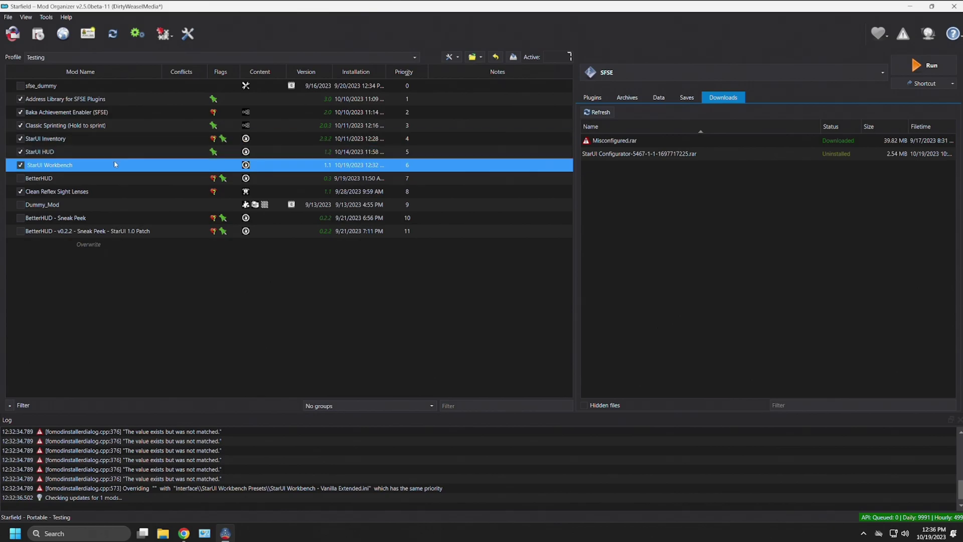
{"action": "left_click_drag", "start_coordinate": [637, 154], "coordinate": [93, 173]}
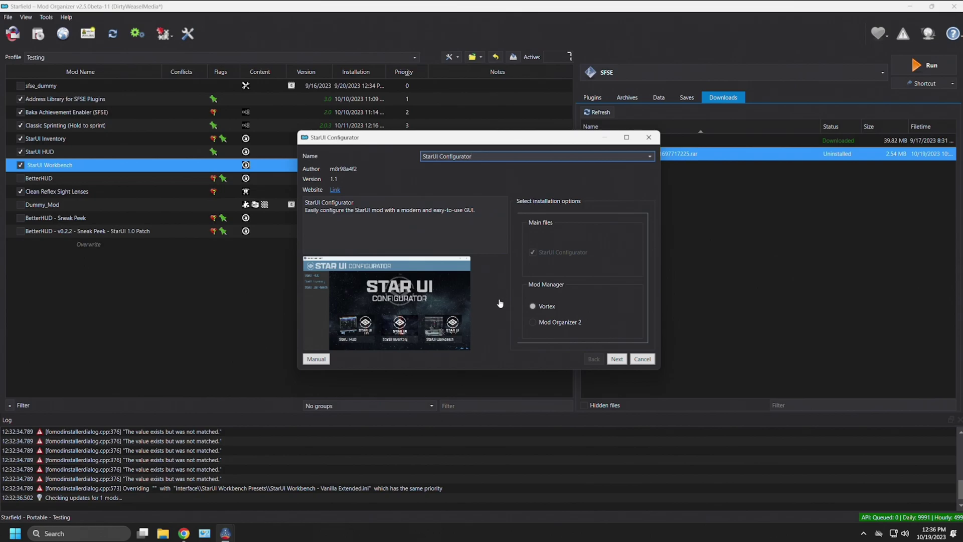
{"action": "left_click", "coordinate": [548, 323]}
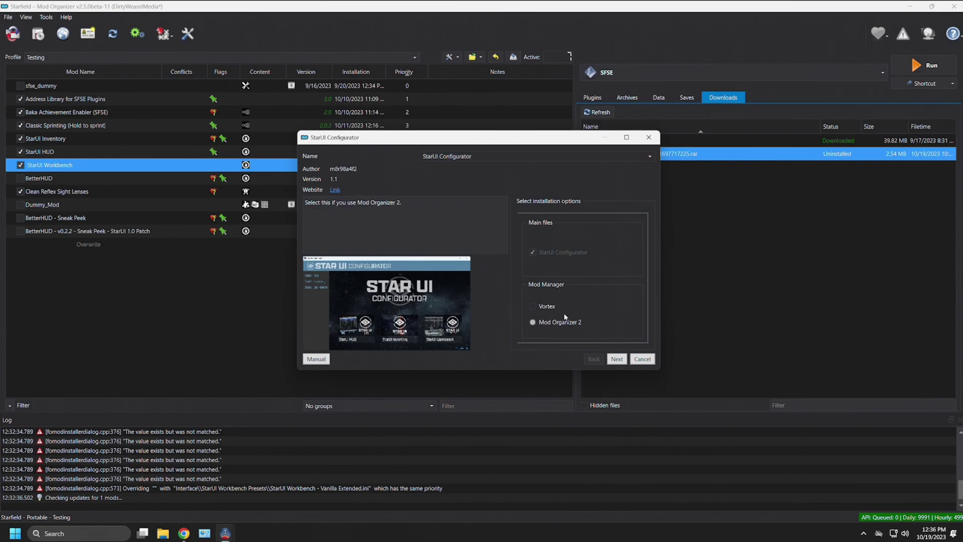
{"action": "left_click", "coordinate": [617, 358]}
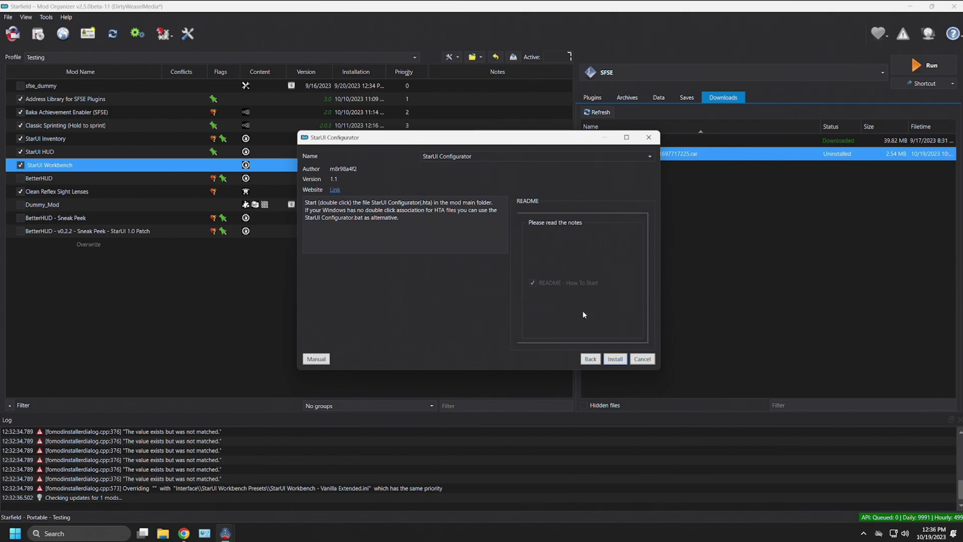
{"action": "left_click", "coordinate": [615, 360]}
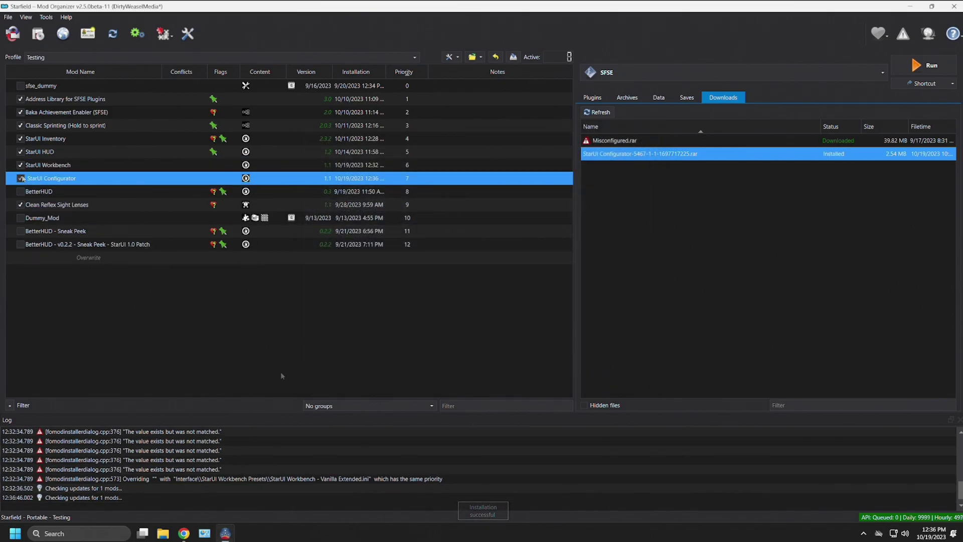
Examine the StarUI Configurator folder in the newly installed mod's file tree, and close the information window
{"action": "double_click", "coordinate": [73, 178]}
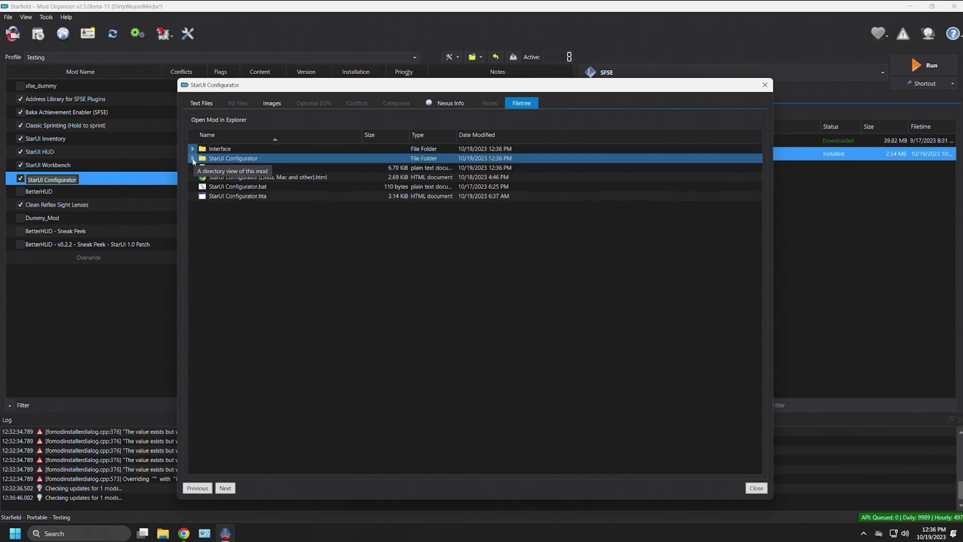
{"action": "left_click", "coordinate": [192, 158]}
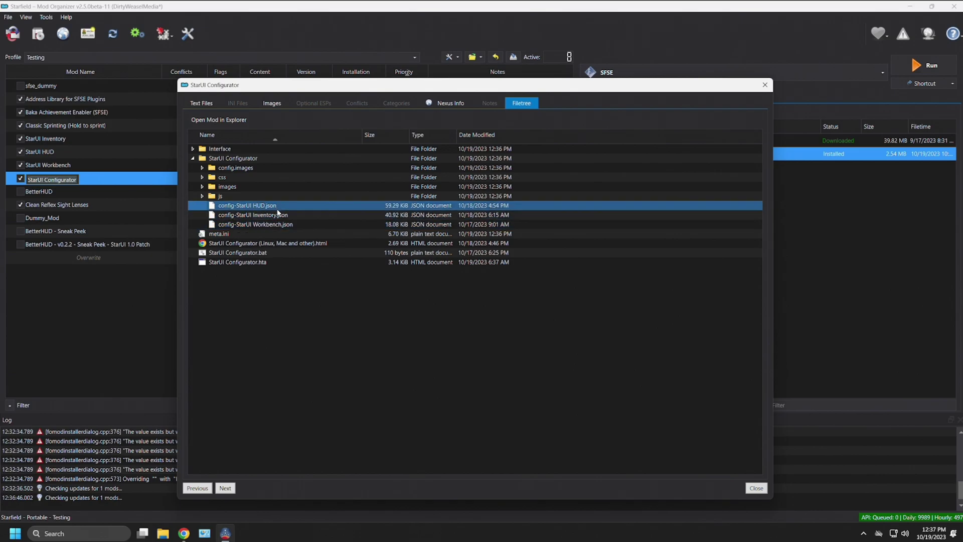
{"action": "left_click", "coordinate": [756, 488]}
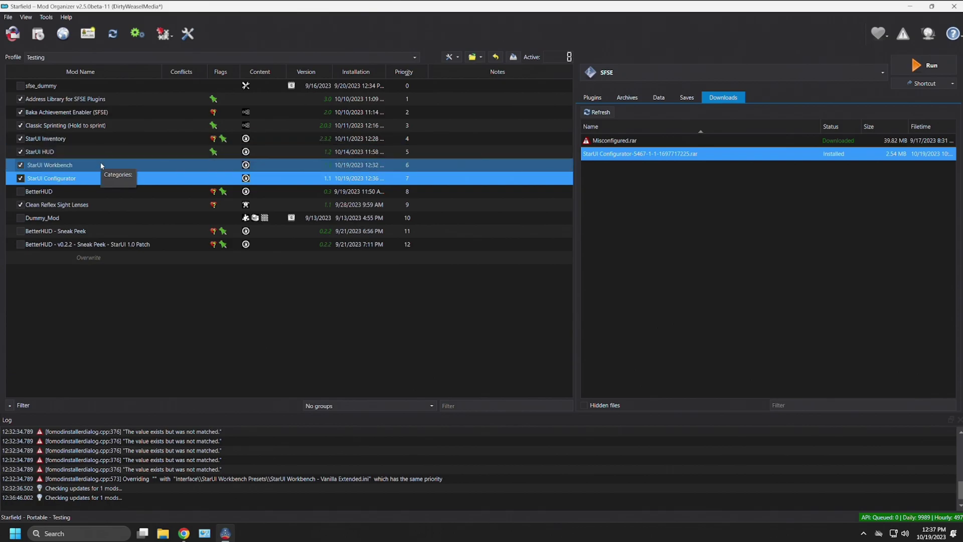
Examine the merged game data's Interface folder for the StarUI preset folders and the StarUI HUD (default).ini file
{"action": "left_click", "coordinate": [659, 98]}
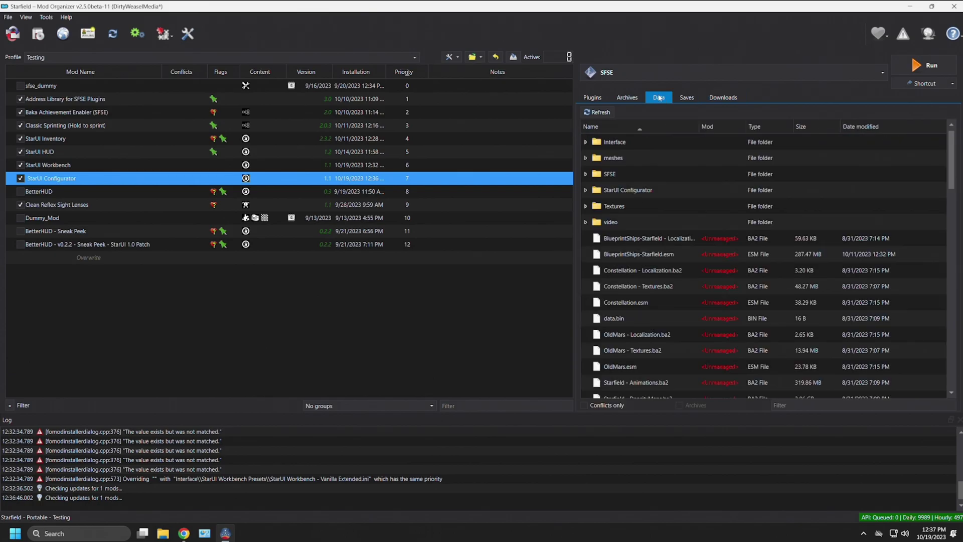
{"action": "left_click", "coordinate": [586, 143]}
{"action": "left_click", "coordinate": [596, 175]}
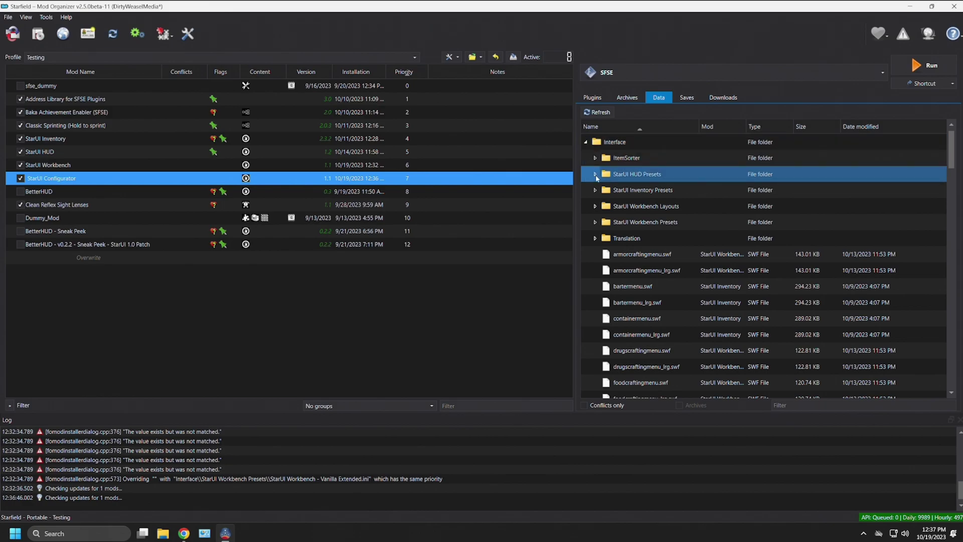
{"action": "left_click", "coordinate": [649, 192]}
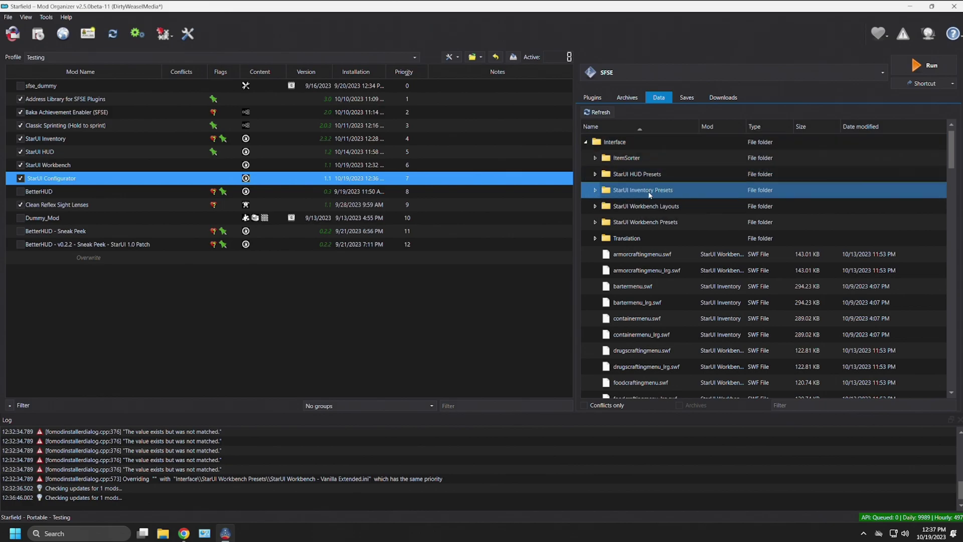
{"action": "left_click", "coordinate": [680, 211]}
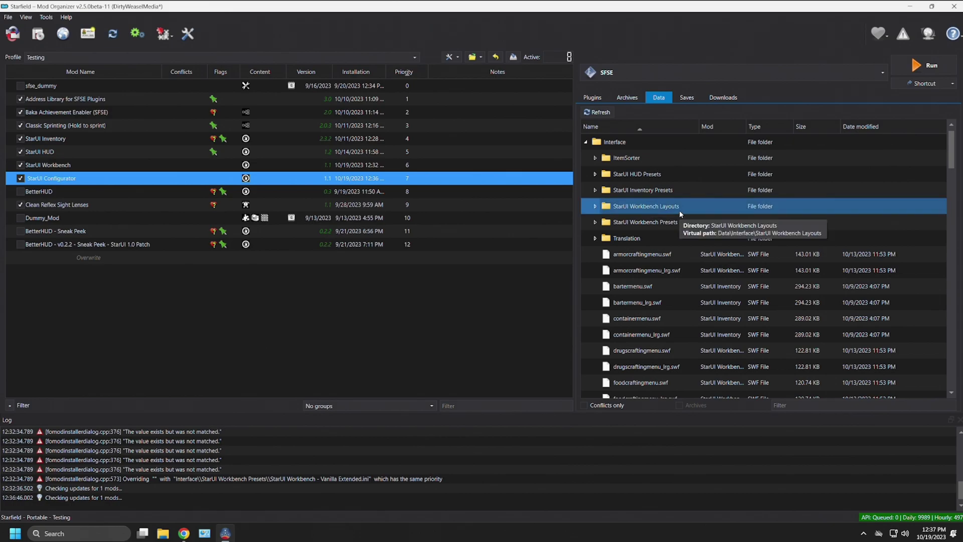
{"action": "left_click", "coordinate": [680, 224]}
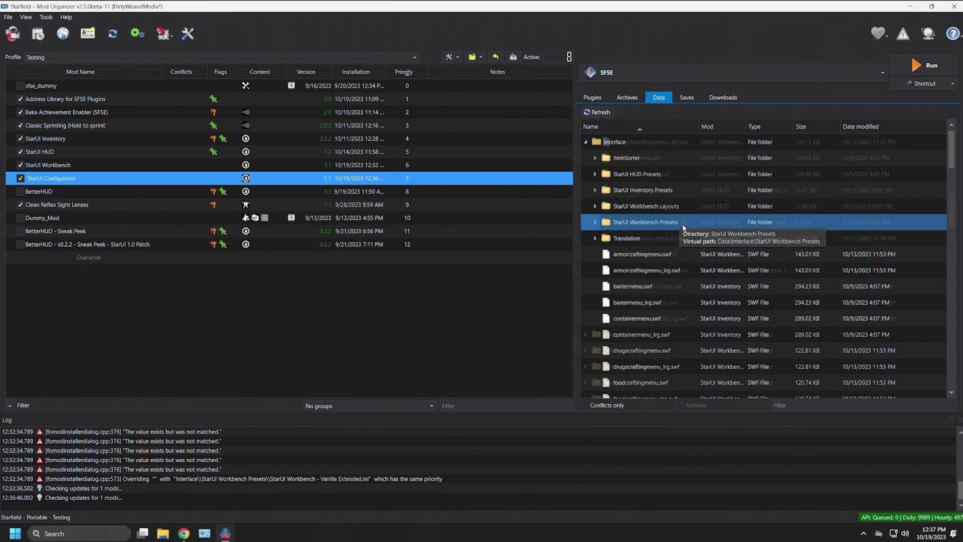
{"action": "scroll", "coordinate": [680, 224], "scroll_direction": "down", "scroll_amount": 6}
{"action": "left_click", "coordinate": [673, 190]}
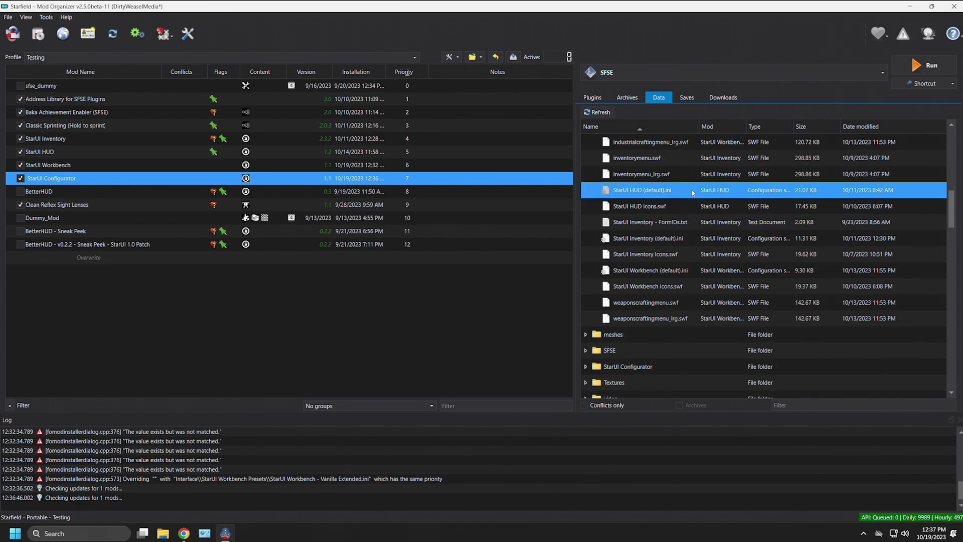
Examine the default INI files of StarUI Inventory and StarUI Workbench in the merged data, and the matching StarUI entries in the mod list
{"action": "left_click", "coordinate": [688, 241]}
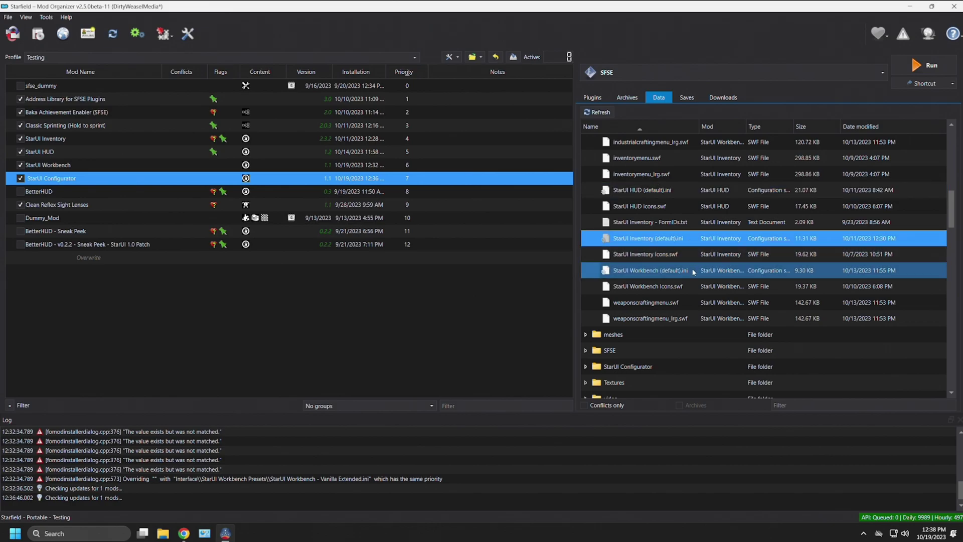
{"action": "left_click", "coordinate": [694, 272]}
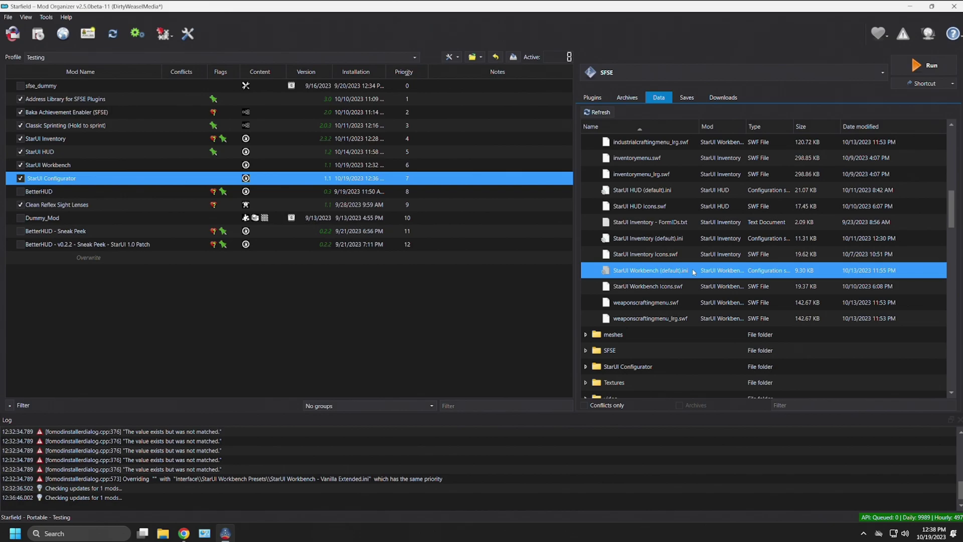
{"action": "left_click", "coordinate": [113, 143]}
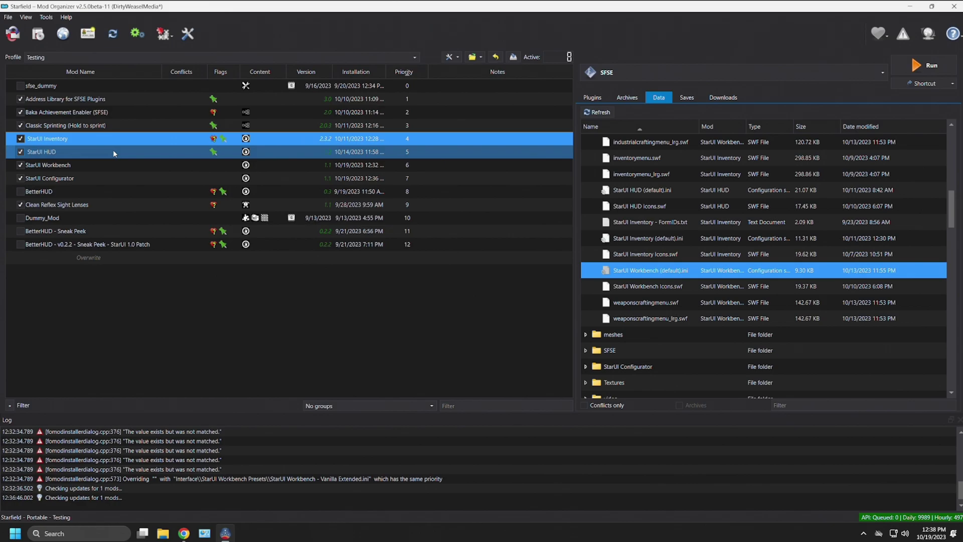
{"action": "left_click", "coordinate": [113, 150]}
{"action": "left_click", "coordinate": [114, 163]}
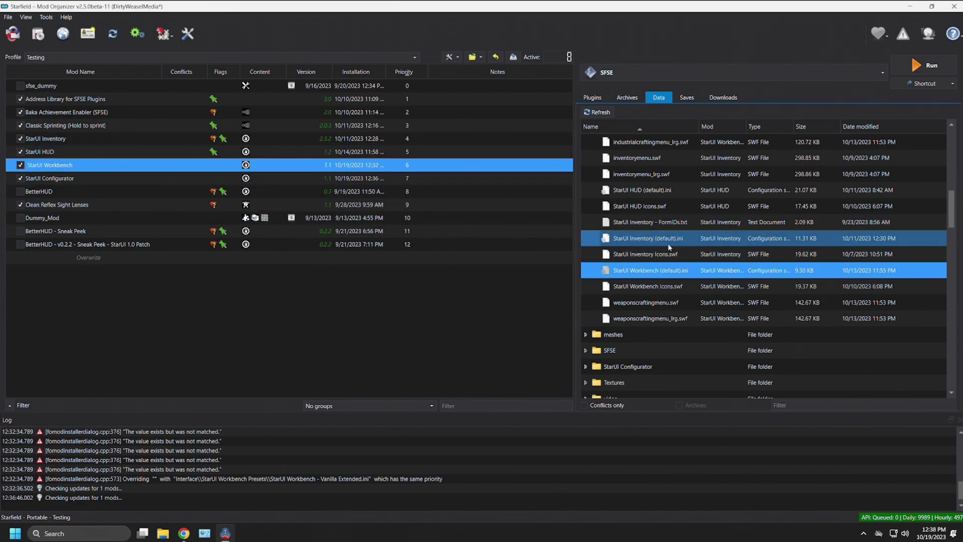
{"action": "scroll", "coordinate": [667, 245], "scroll_direction": "up", "scroll_amount": 6}
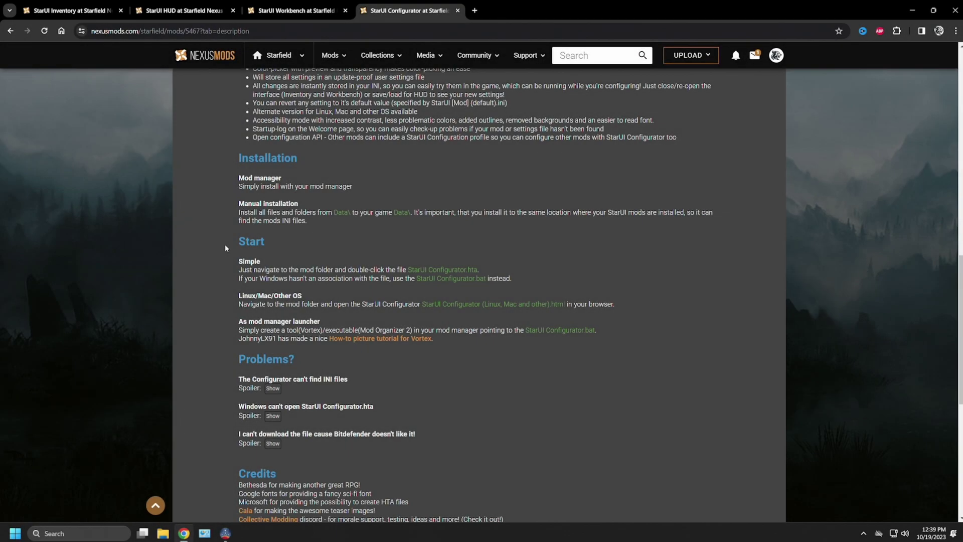
Read the Start section of the StarUI Configurator page on Nexus Mods about launching StarUI Configurator.bat from a mod manager
{"action": "left_click_drag", "start_coordinate": [226, 248], "coordinate": [289, 248]}
{"action": "left_click", "coordinate": [225, 309]}
{"action": "left_click_drag", "start_coordinate": [525, 330], "coordinate": [594, 330]}
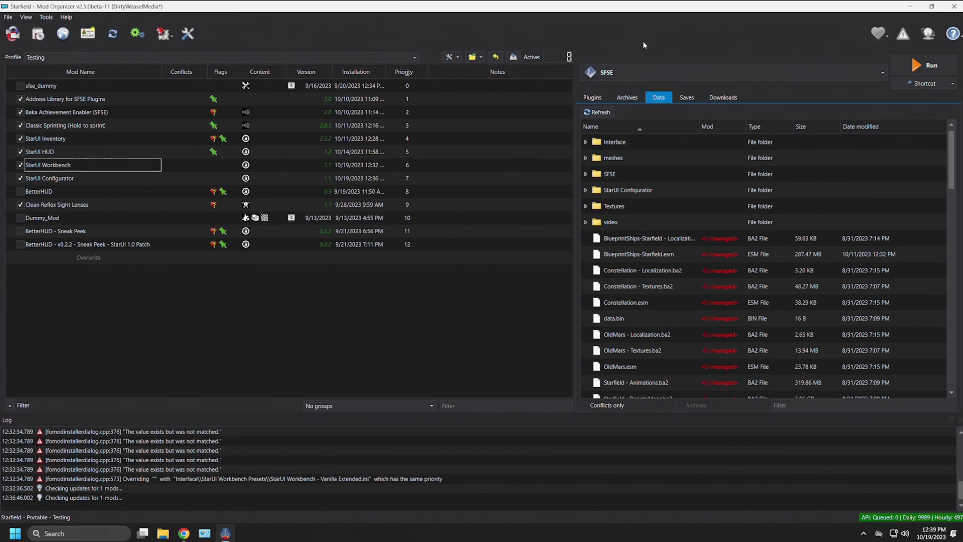
In Mod Organizer, check the available launch targets and begin adding a new executable from a file
{"action": "left_click", "coordinate": [751, 70]}
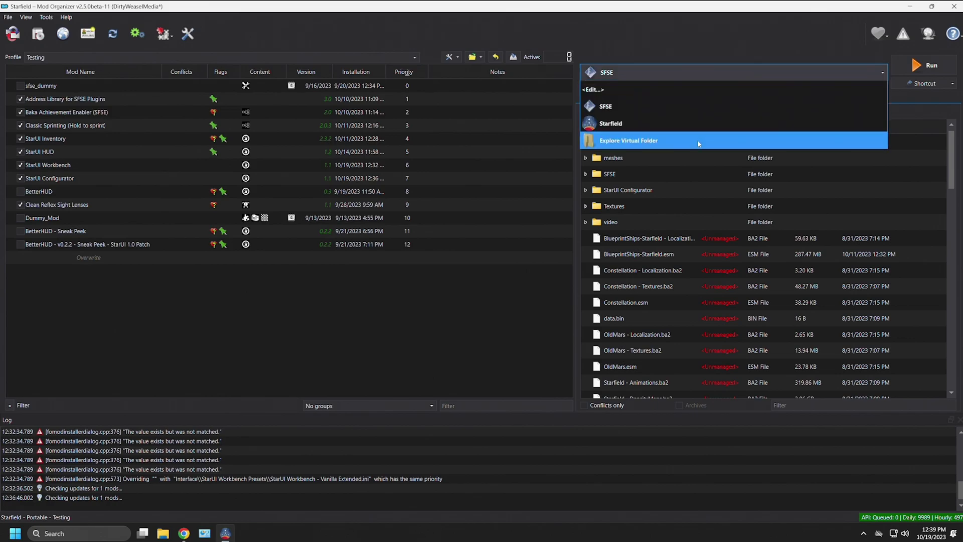
{"action": "left_click", "coordinate": [730, 12]}
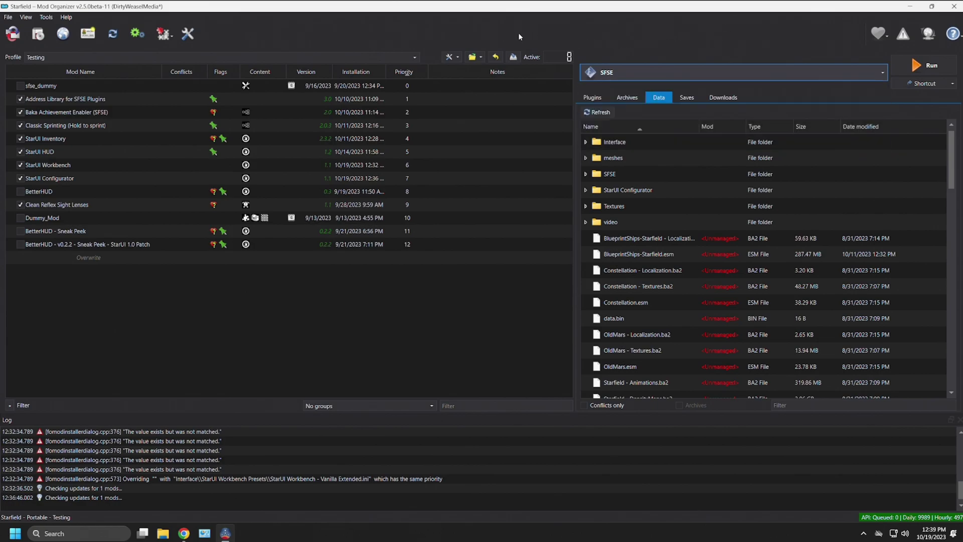
{"action": "left_click", "coordinate": [132, 37]}
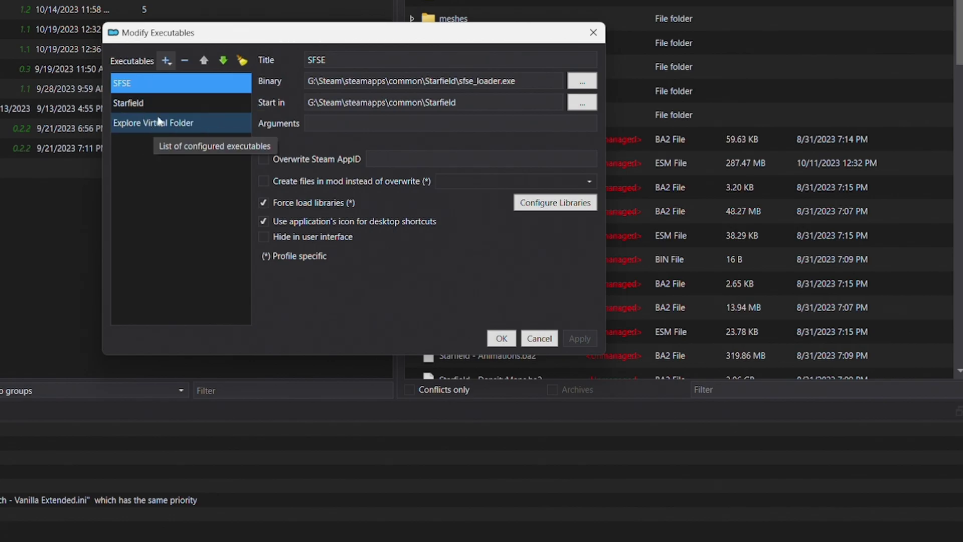
{"action": "left_click", "coordinate": [166, 61]}
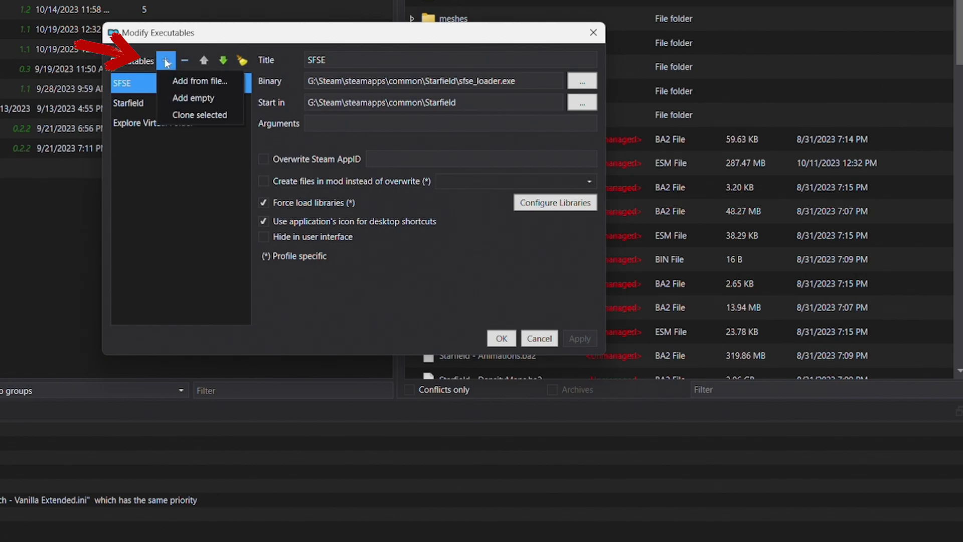
{"action": "left_click", "coordinate": [183, 80]}
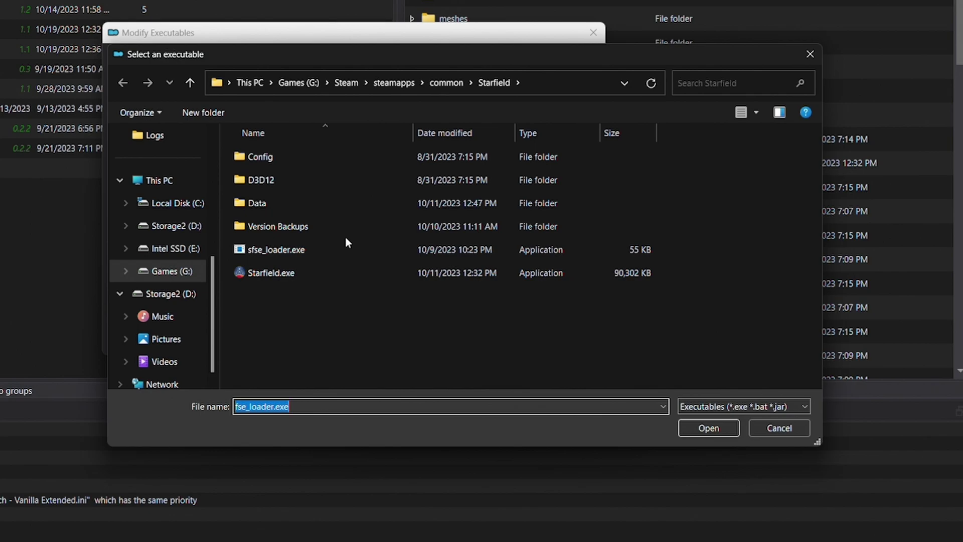
Add StarUI Configurator.bat from the MO2 - starfield beta\mods\StarUI Configurator folder as the new executable
{"action": "left_click", "coordinate": [448, 84]}
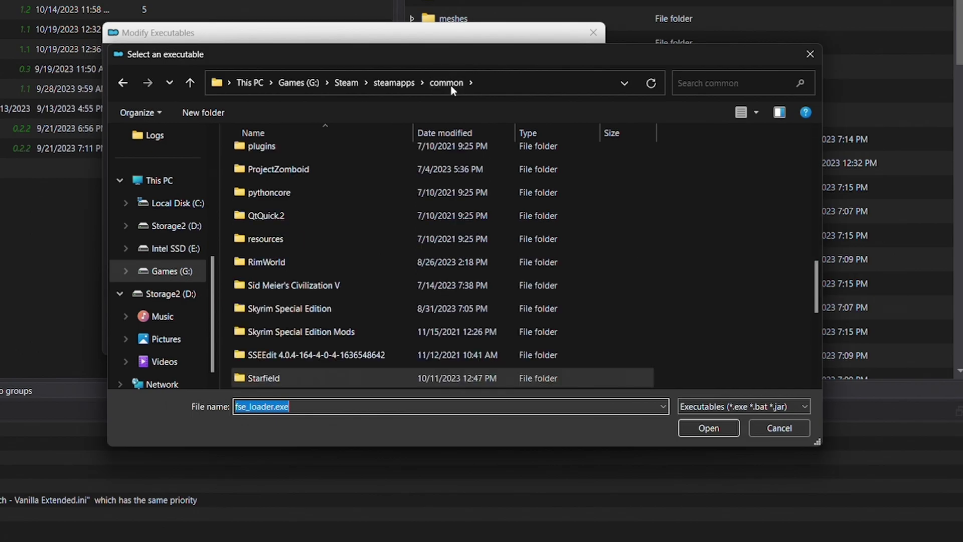
{"action": "scroll", "coordinate": [346, 245], "scroll_direction": "down", "scroll_amount": 2}
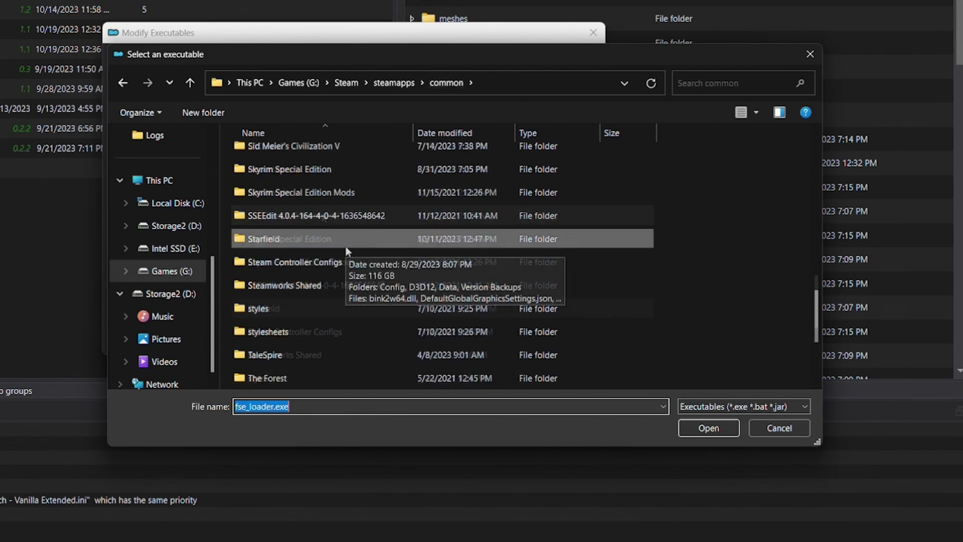
{"action": "scroll", "coordinate": [347, 246], "scroll_direction": "down", "scroll_amount": 1}
{"action": "scroll", "coordinate": [346, 248], "scroll_direction": "down", "scroll_amount": 1}
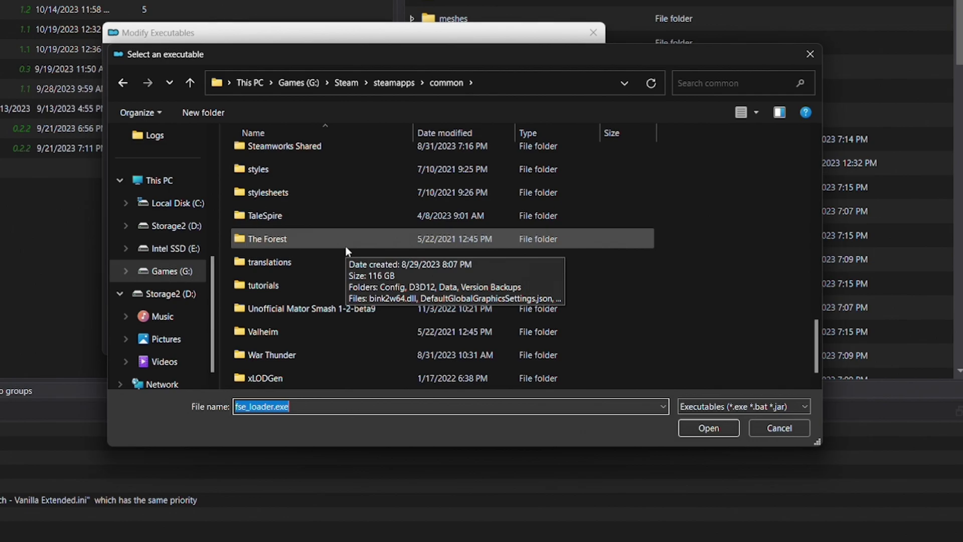
{"action": "scroll", "coordinate": [347, 248], "scroll_direction": "down", "scroll_amount": 1}
{"action": "scroll", "coordinate": [346, 248], "scroll_direction": "up", "scroll_amount": 2}
{"action": "scroll", "coordinate": [345, 245], "scroll_direction": "up", "scroll_amount": 2}
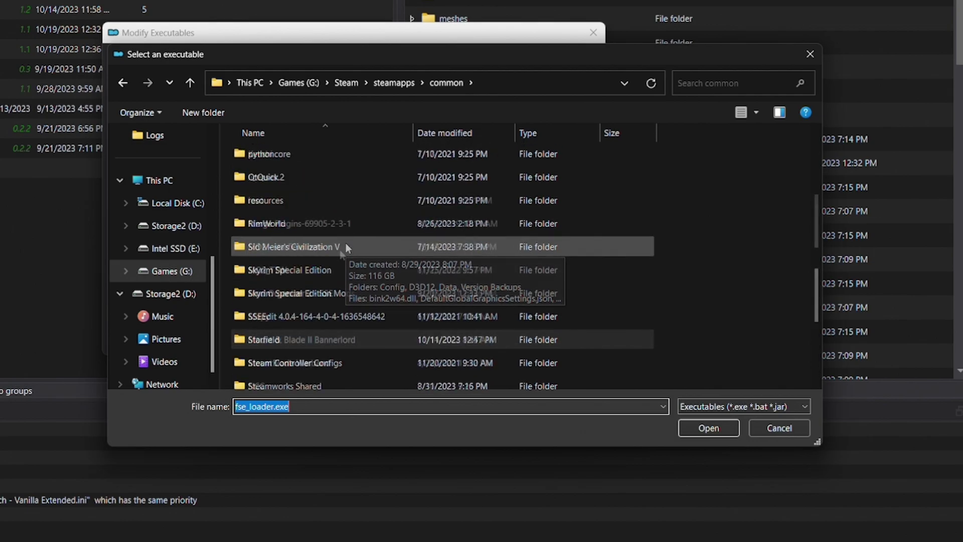
{"action": "scroll", "coordinate": [301, 248], "scroll_direction": "up", "scroll_amount": 3}
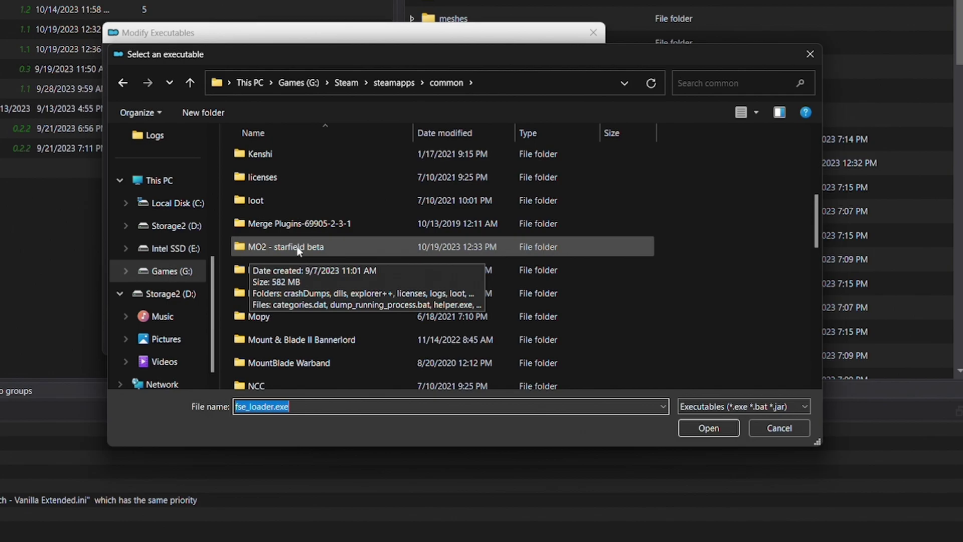
{"action": "double_click", "coordinate": [298, 246]}
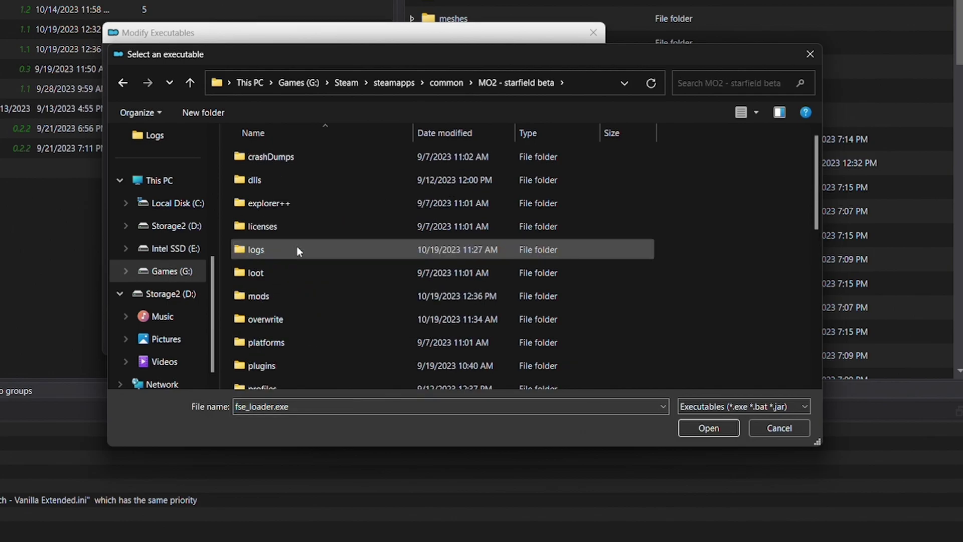
{"action": "double_click", "coordinate": [294, 296]}
{"action": "scroll", "coordinate": [335, 189], "scroll_direction": "down", "scroll_amount": 1}
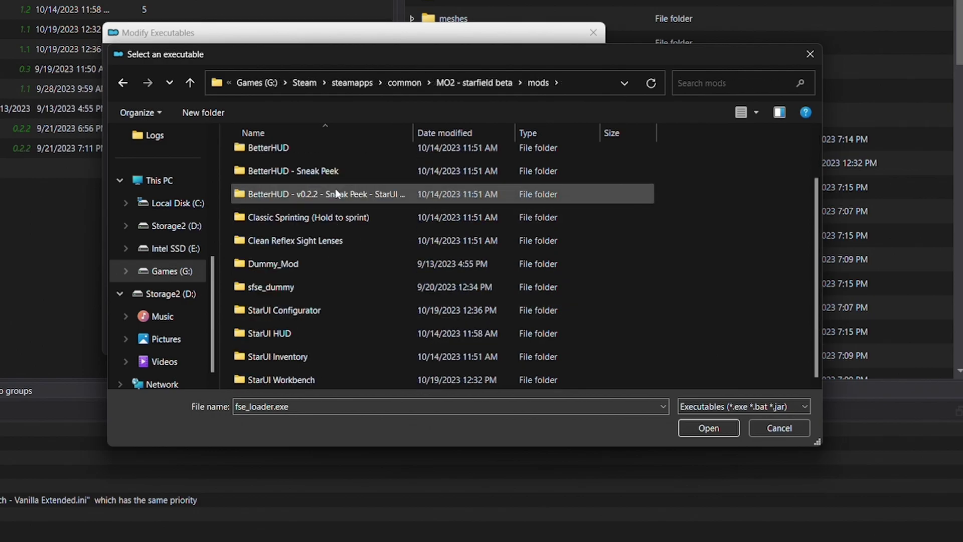
{"action": "double_click", "coordinate": [317, 310]}
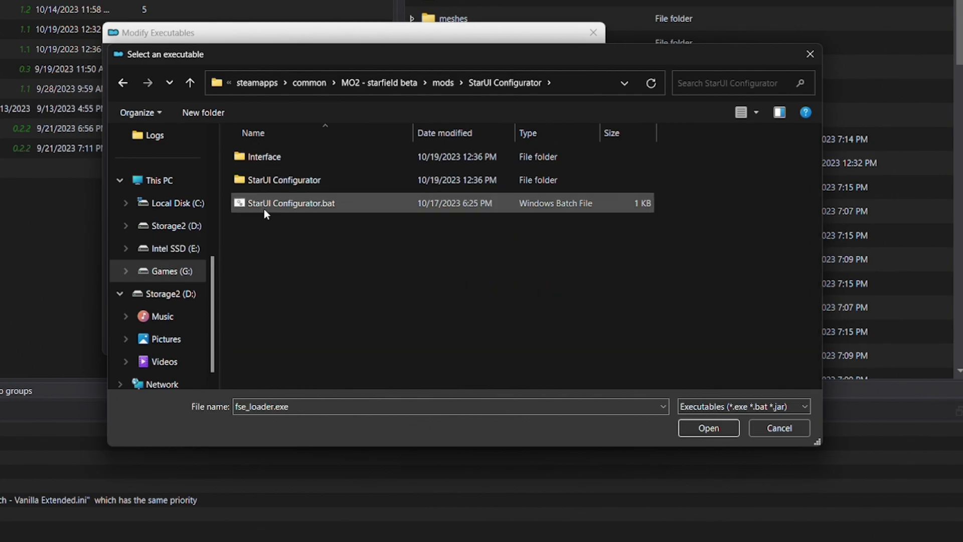
{"action": "left_click", "coordinate": [311, 206]}
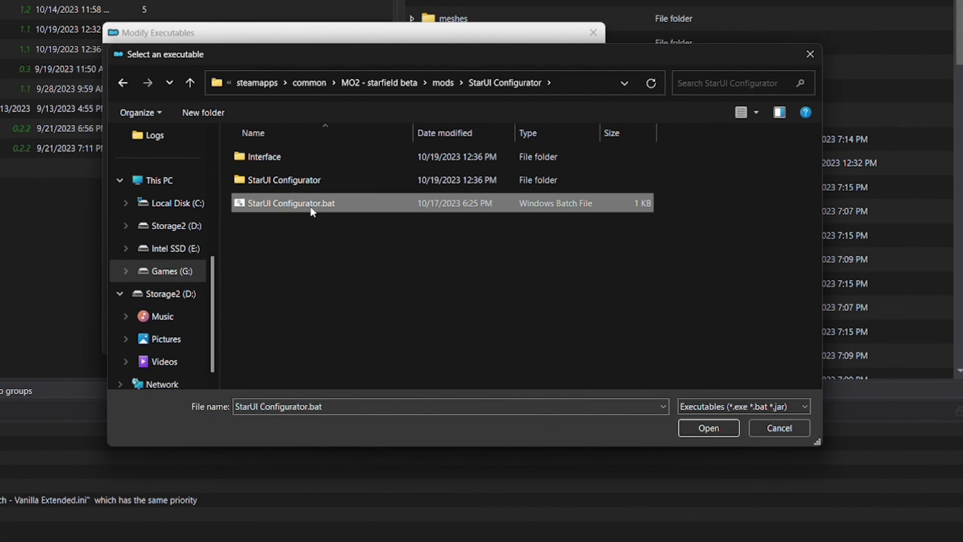
{"action": "left_click", "coordinate": [686, 428]}
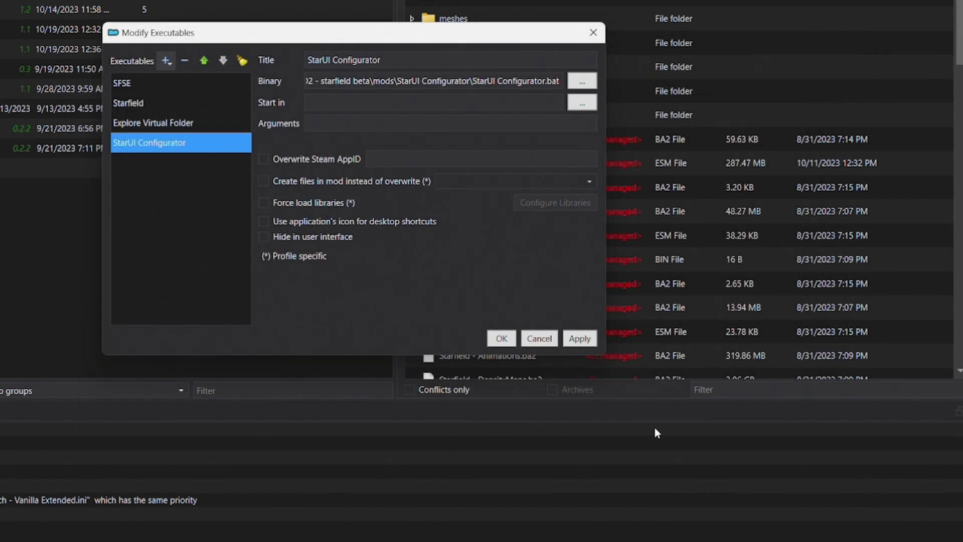
Review the title and binary path of the StarUI Configurator executable, apply the entry and close the executables editor
{"action": "left_click", "coordinate": [398, 60]}
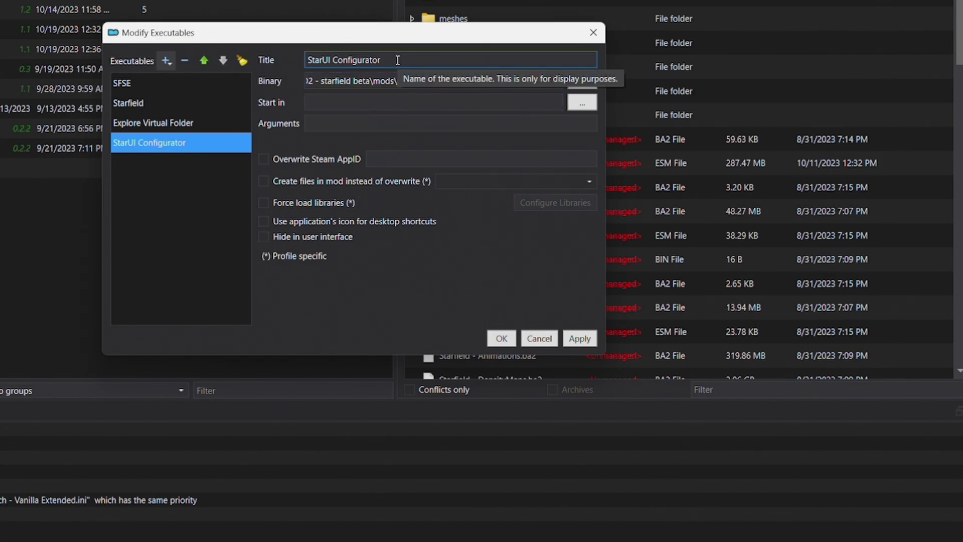
{"action": "left_click", "coordinate": [397, 82]}
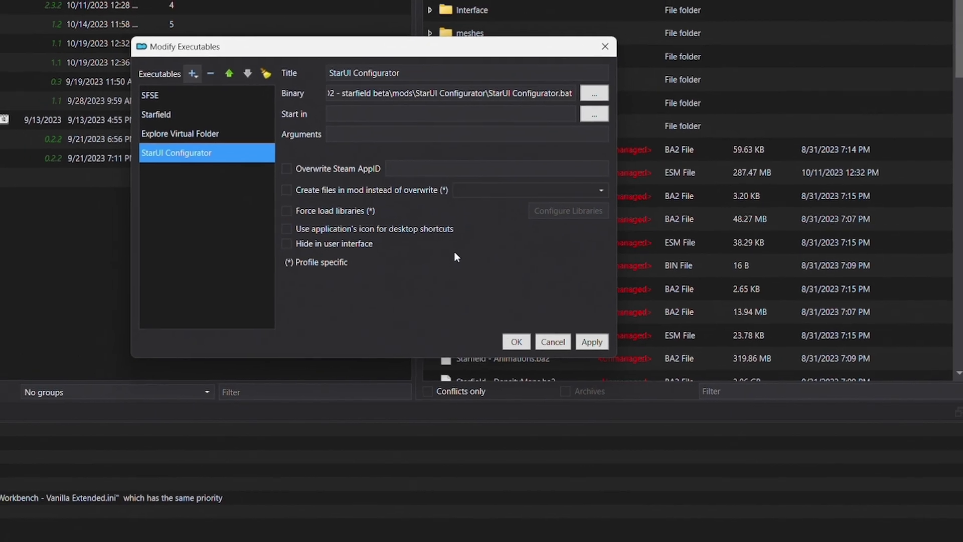
{"action": "left_click", "coordinate": [592, 342]}
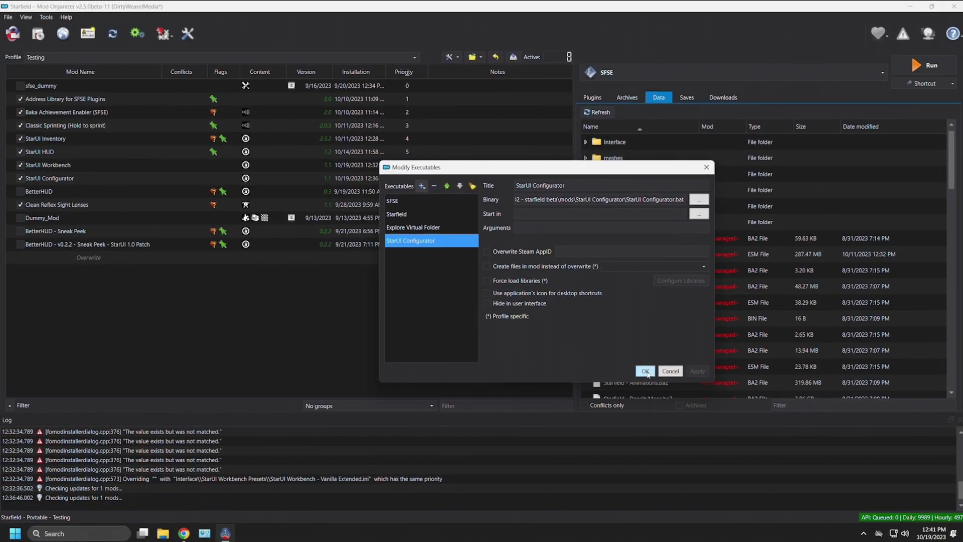
{"action": "left_click", "coordinate": [606, 362]}
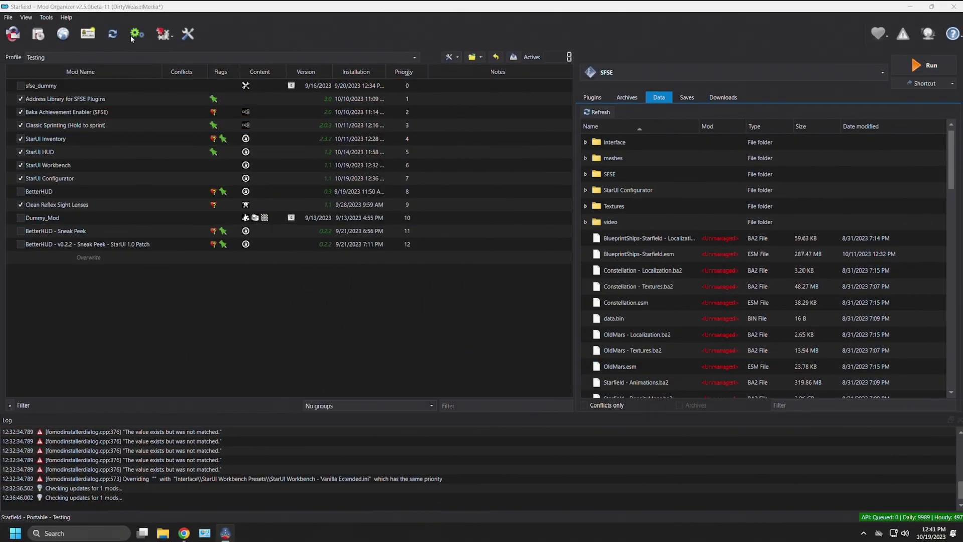
Check the executables editor and the list of launch targets for the StarUI Configurator entry, leaving both unchanged
{"action": "left_click", "coordinate": [136, 35]}
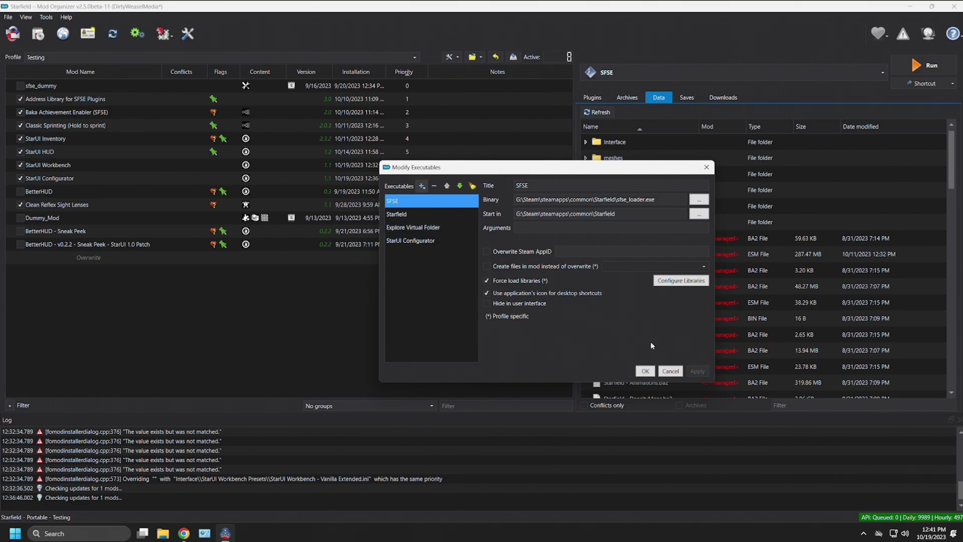
{"action": "left_click", "coordinate": [670, 371]}
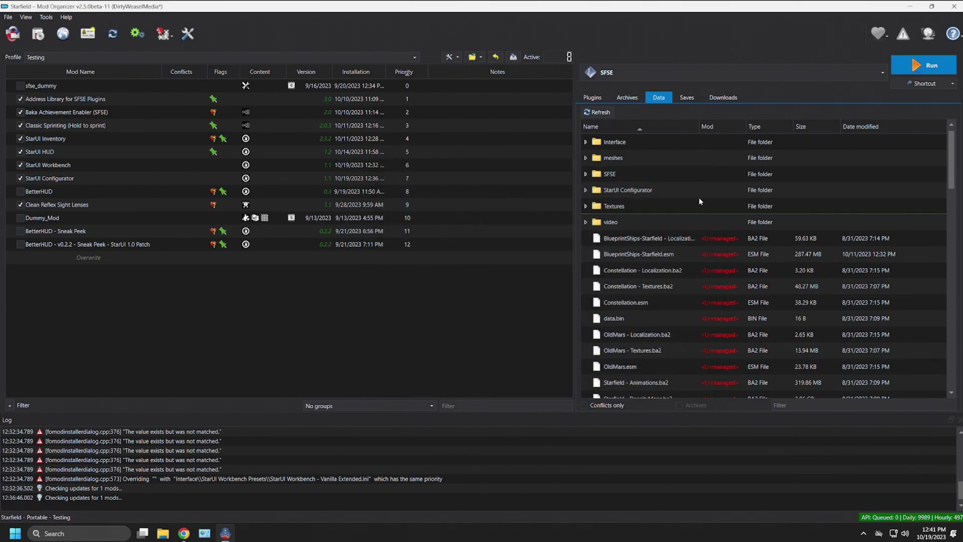
{"action": "left_click", "coordinate": [792, 78]}
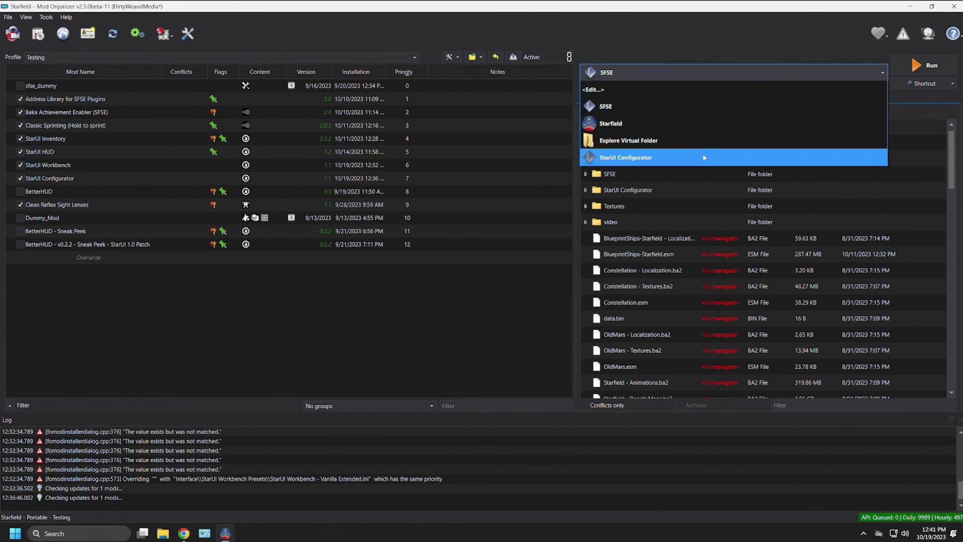
{"action": "left_click", "coordinate": [708, 35]}
Review the StarUI Inventory, StarUI HUD, StarUI Workbench and StarUI Configurator entries in the mod list
{"action": "left_click", "coordinate": [181, 262]}
{"action": "left_click_drag", "start_coordinate": [182, 266], "coordinate": [59, 141]}
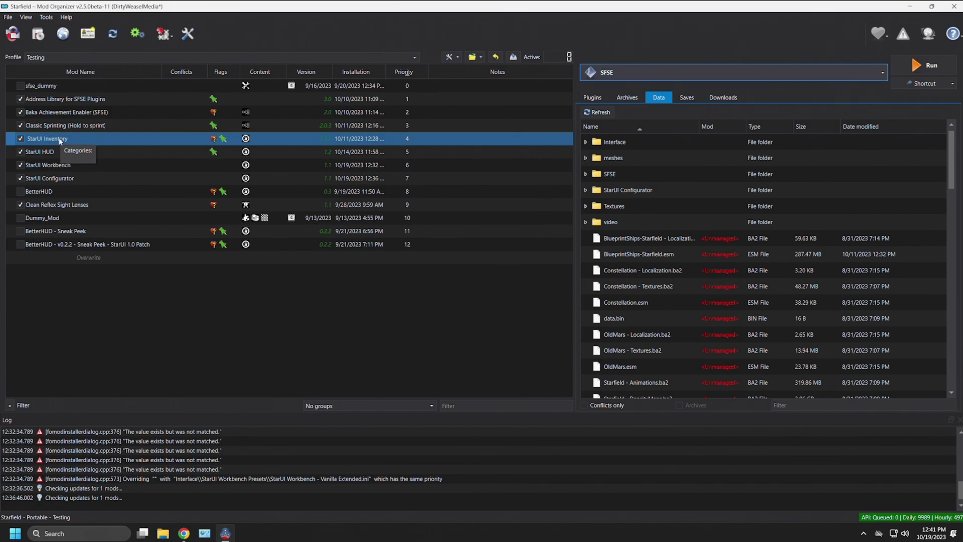
{"action": "left_click", "coordinate": [62, 152]}
{"action": "left_click", "coordinate": [64, 165]}
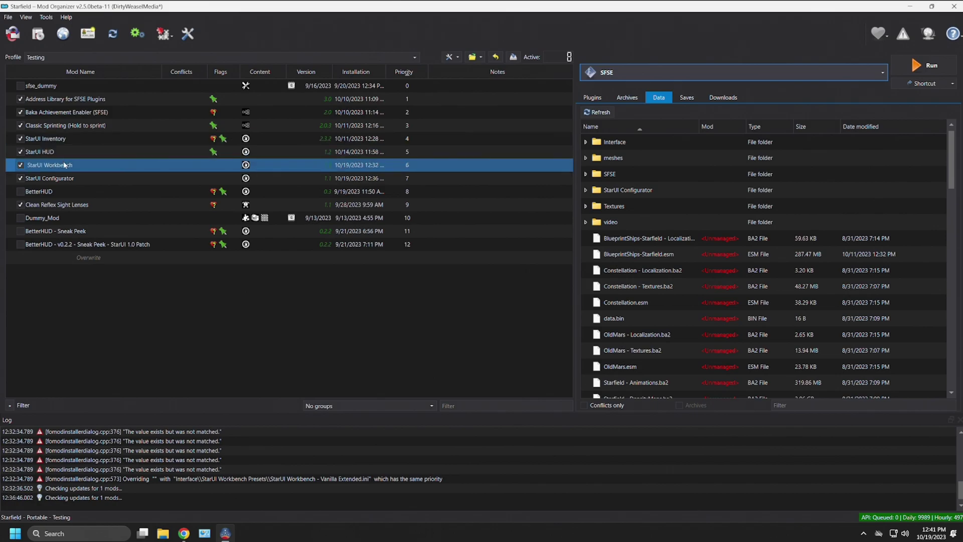
{"action": "left_click", "coordinate": [69, 181]}
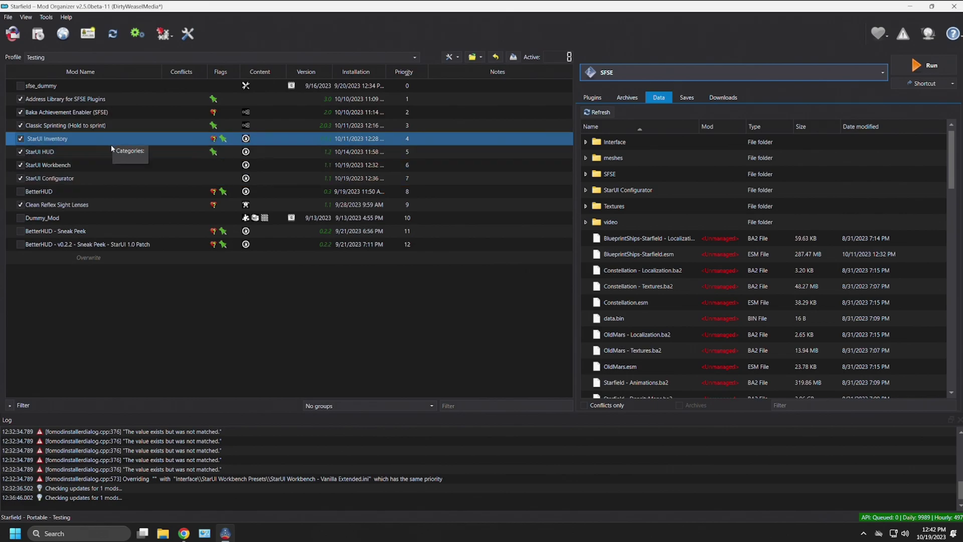
{"action": "left_click", "coordinate": [114, 166]}
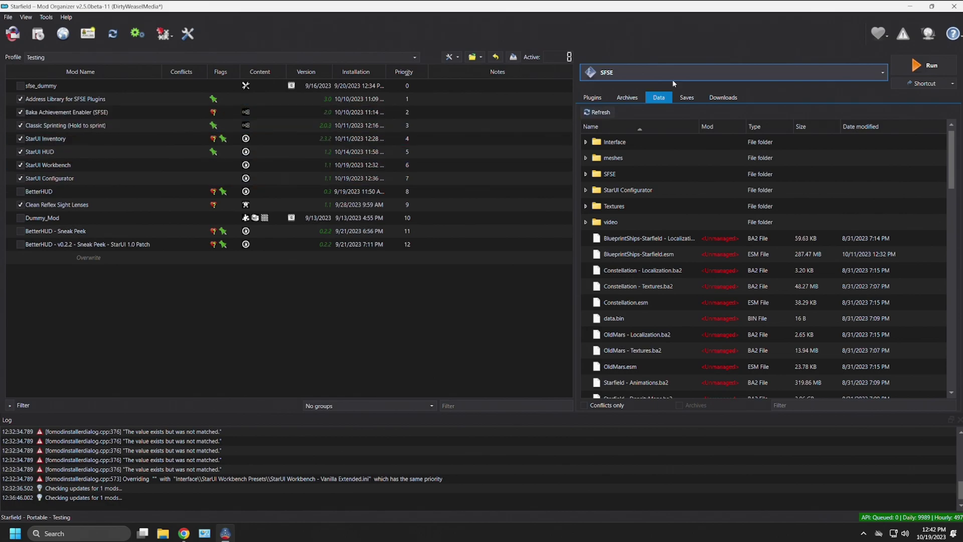
Choose StarUI Configurator as the launch target, run it and move its window higher on the screen
{"action": "left_click", "coordinate": [718, 71]}
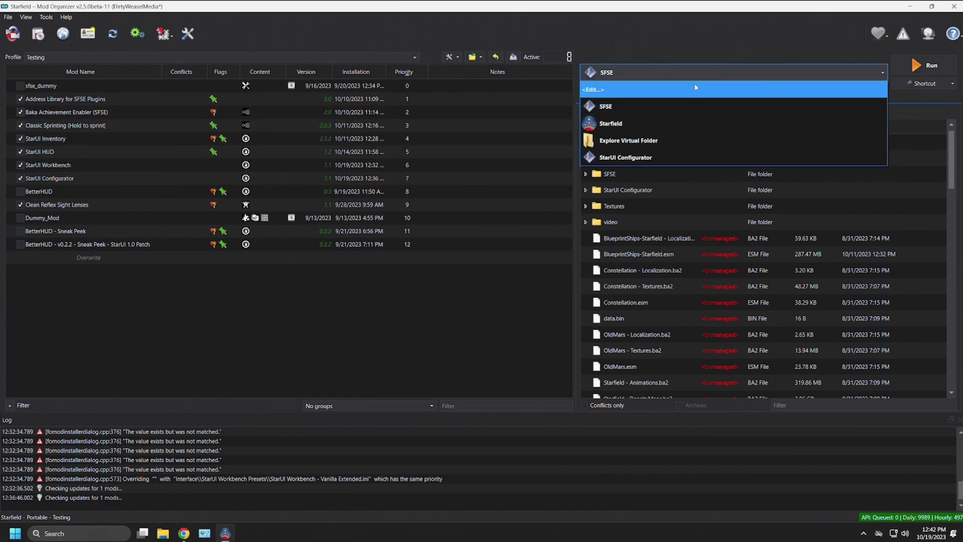
{"action": "left_click", "coordinate": [636, 158]}
{"action": "left_click", "coordinate": [926, 65]}
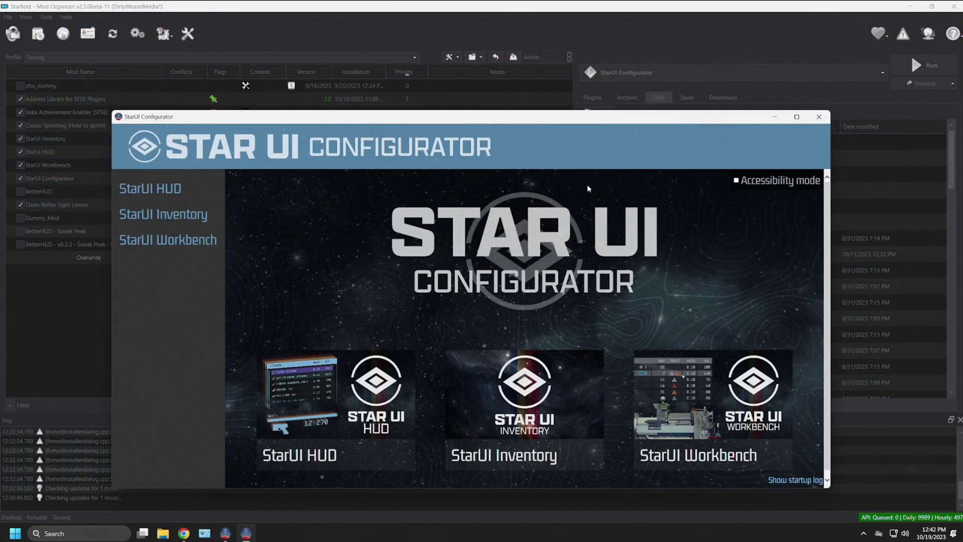
{"action": "left_click_drag", "start_coordinate": [550, 119], "coordinate": [545, 25]}
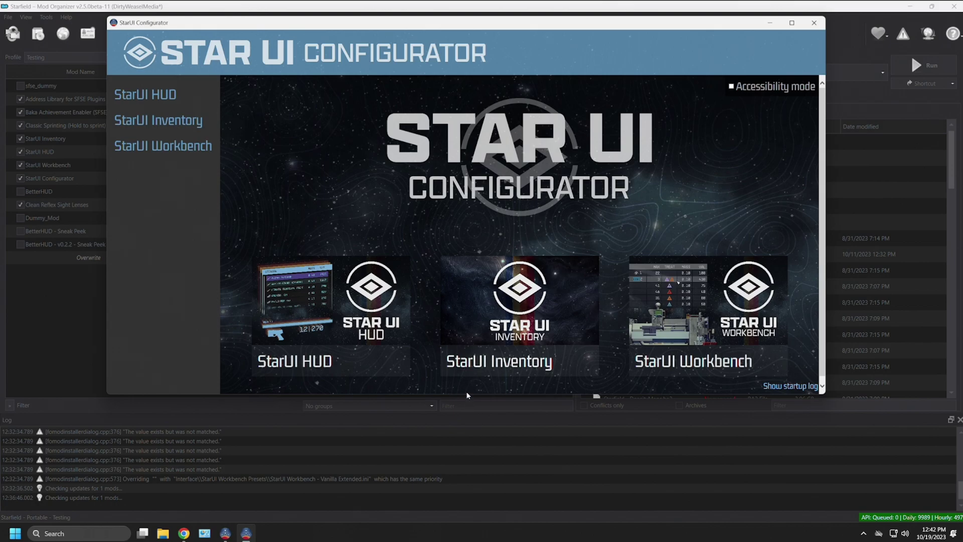
Make the StarUI Configurator window taller, show its startup log to review the detected files, and hide the log again
{"action": "left_click_drag", "start_coordinate": [468, 395], "coordinate": [450, 501]}
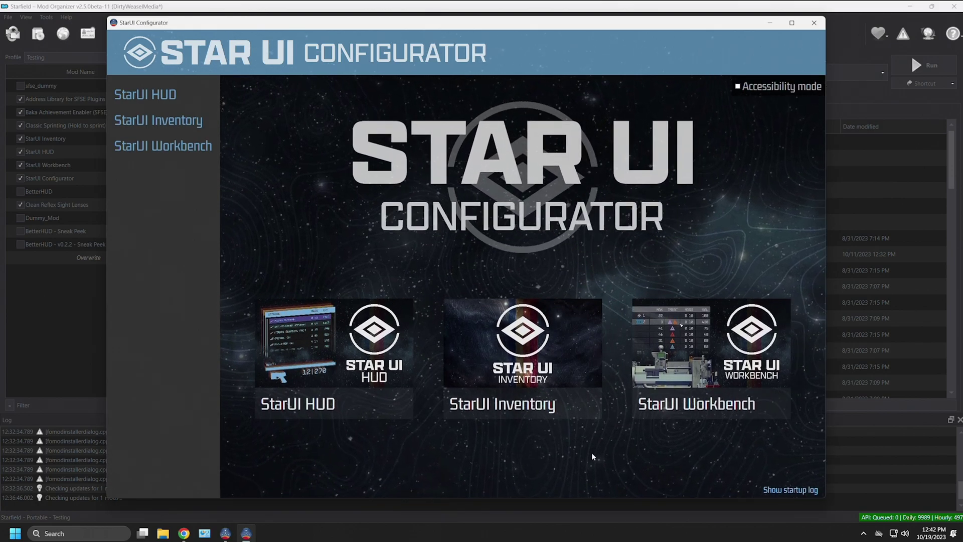
{"action": "left_click", "coordinate": [774, 493]}
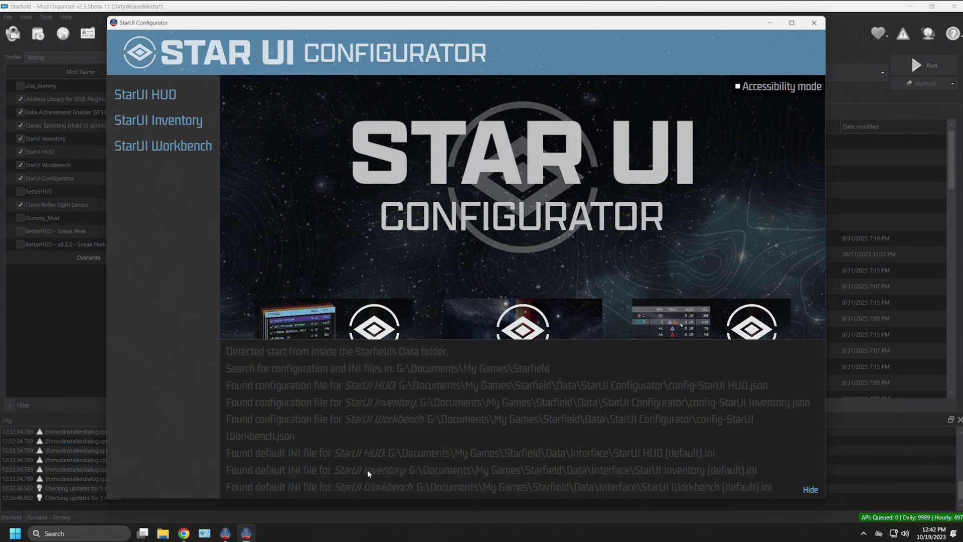
{"action": "left_click", "coordinate": [811, 491]}
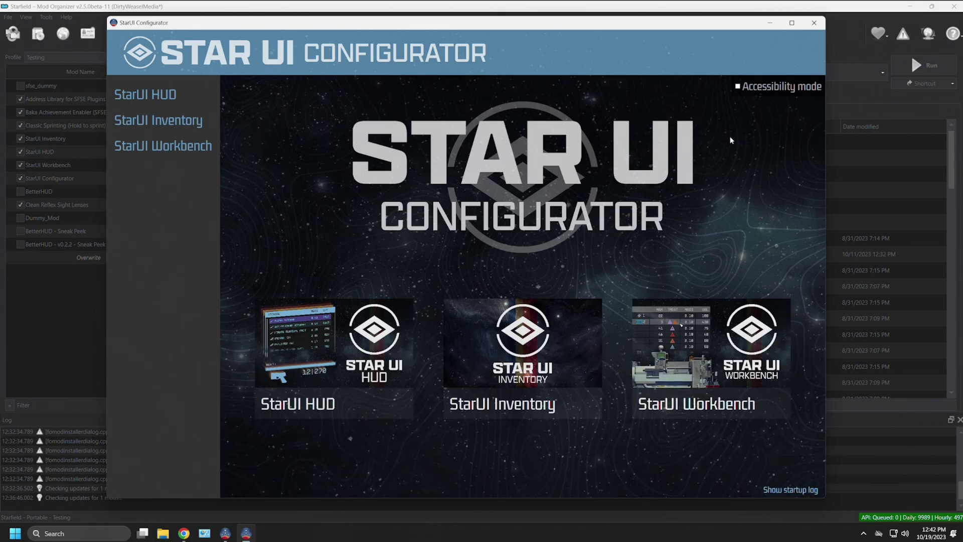
Turn on Accessibility mode to preview its look and turn it off again
{"action": "left_click", "coordinate": [736, 90]}
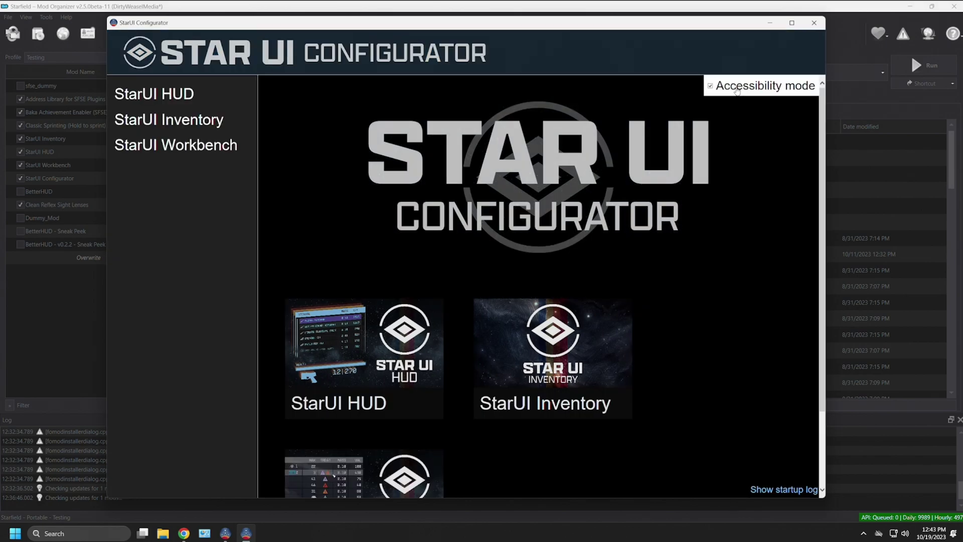
{"action": "left_click", "coordinate": [709, 88]}
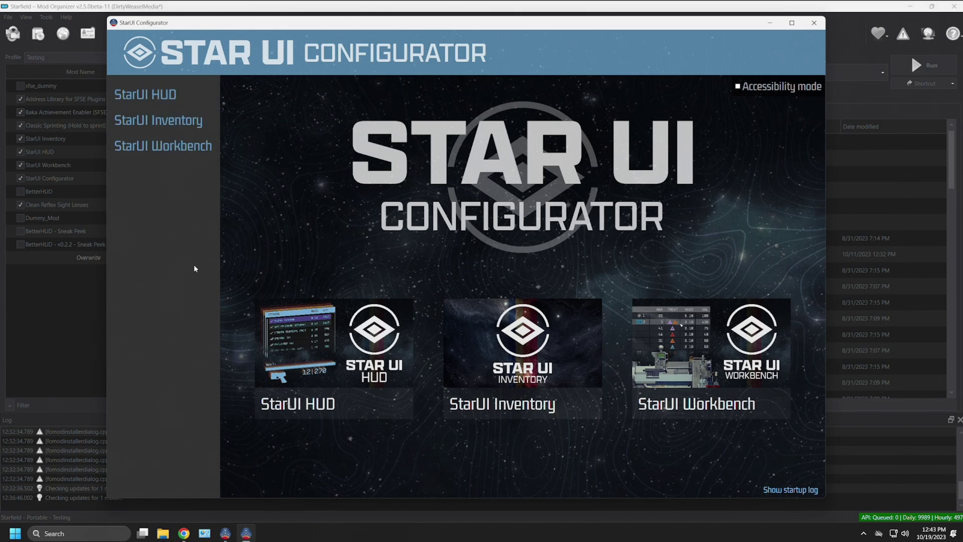
Review the StarUI Inventory settings for Category list and Item list, including the available text fonts, leaving them unchanged
{"action": "left_click", "coordinate": [170, 122]}
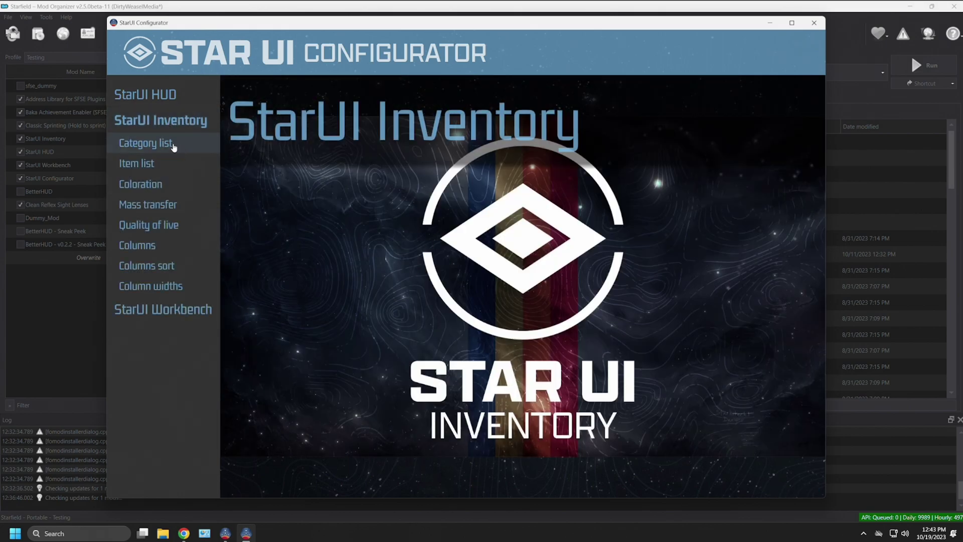
{"action": "left_click", "coordinate": [172, 145]}
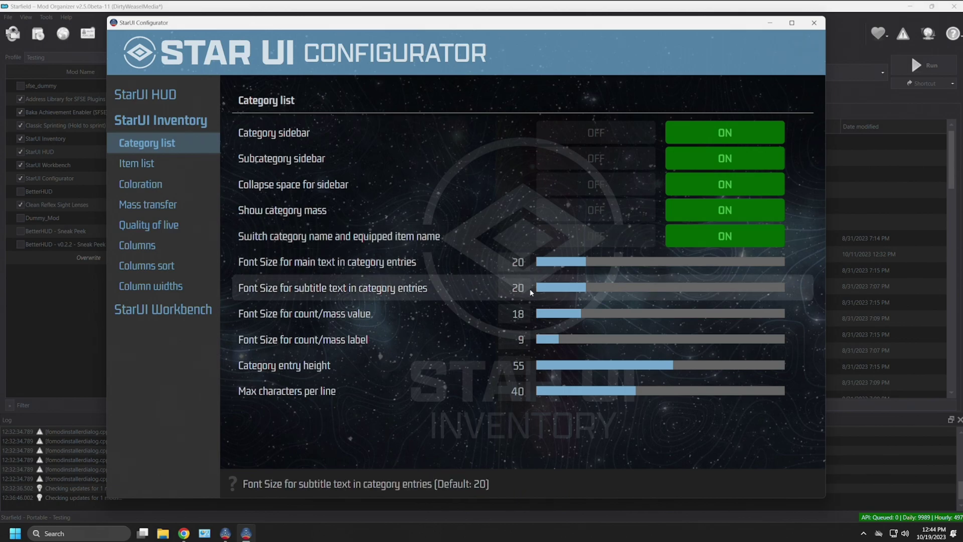
{"action": "left_click", "coordinate": [163, 168]}
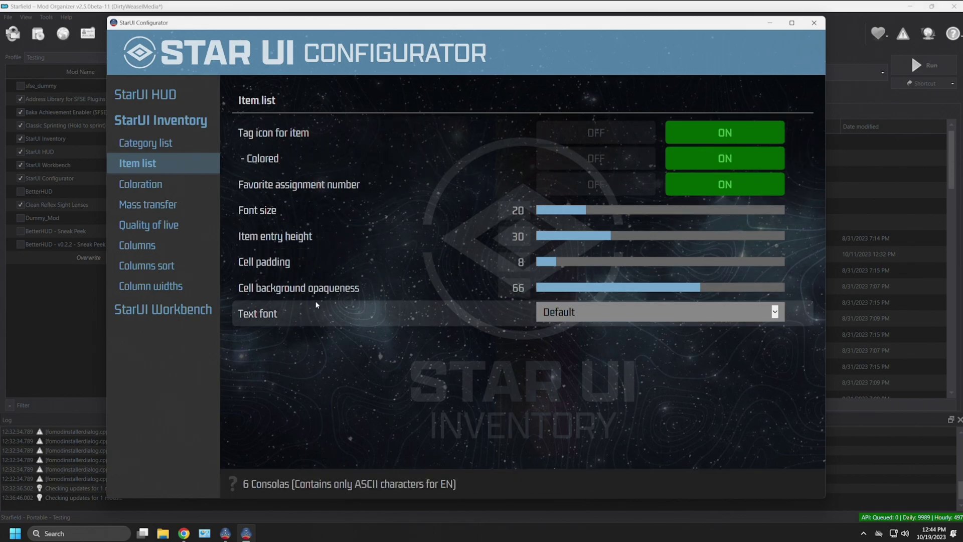
{"action": "left_click", "coordinate": [764, 316]}
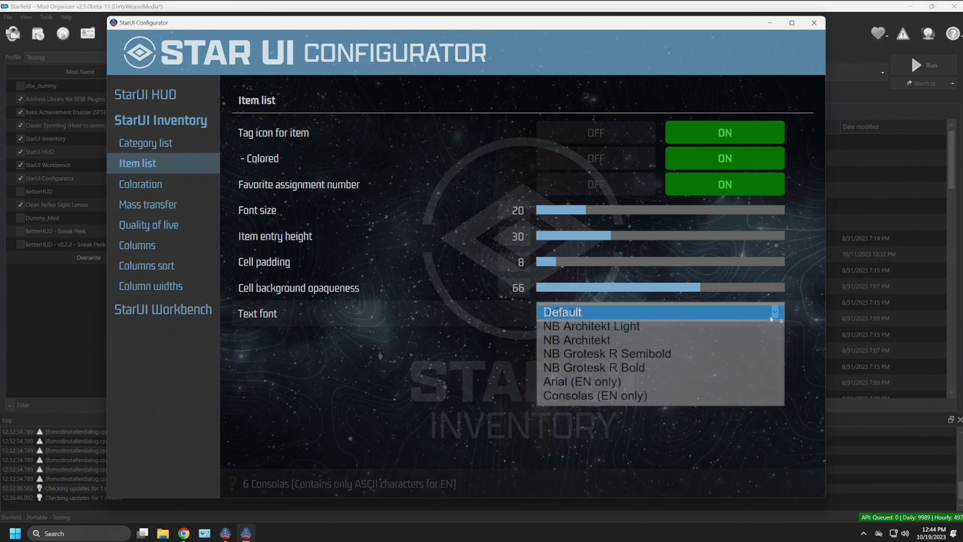
{"action": "left_click", "coordinate": [764, 319]}
Try adjusting the red and alpha values of the default inventory color in the Coloration settings and cancel the changes
{"action": "scroll", "coordinate": [441, 332], "scroll_direction": "down", "scroll_amount": 3}
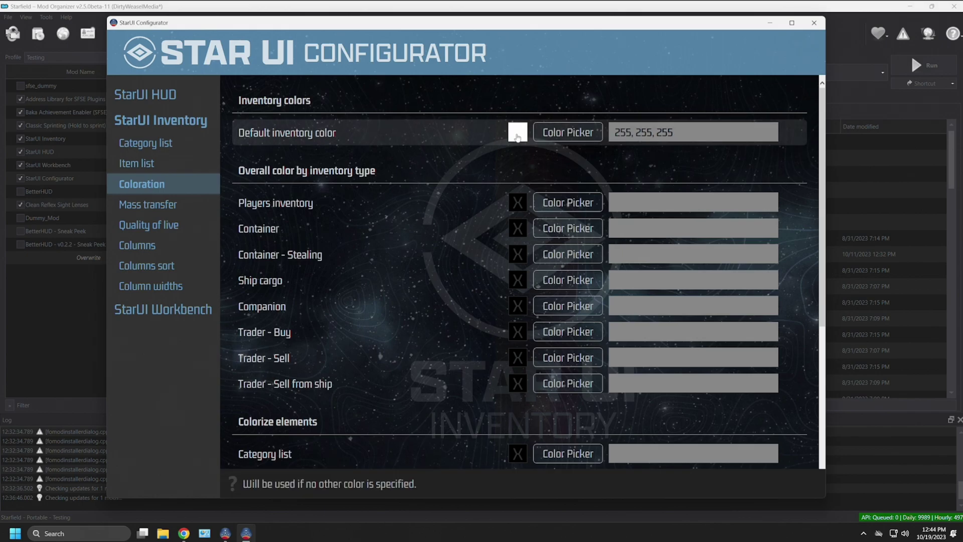
{"action": "left_click", "coordinate": [517, 134]}
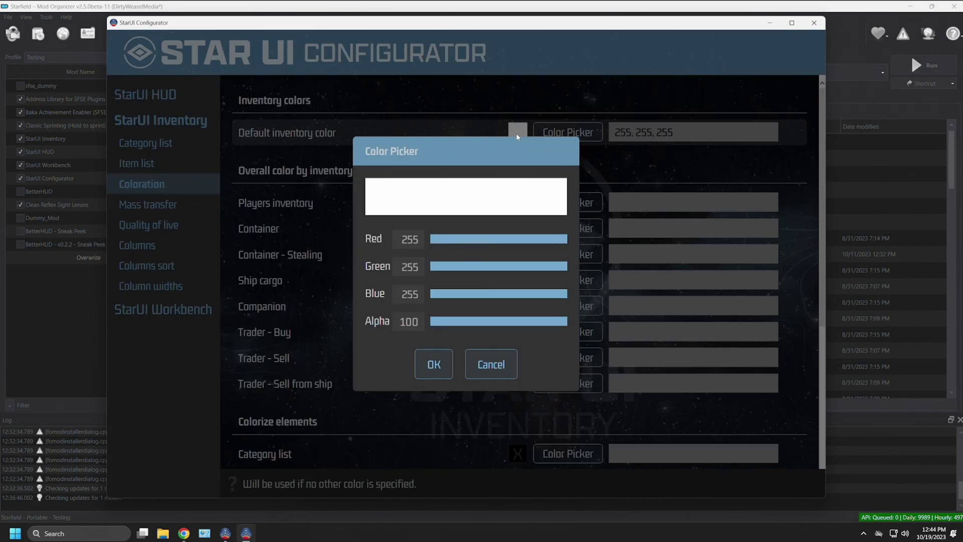
{"action": "left_click_drag", "start_coordinate": [494, 239], "coordinate": [569, 239]}
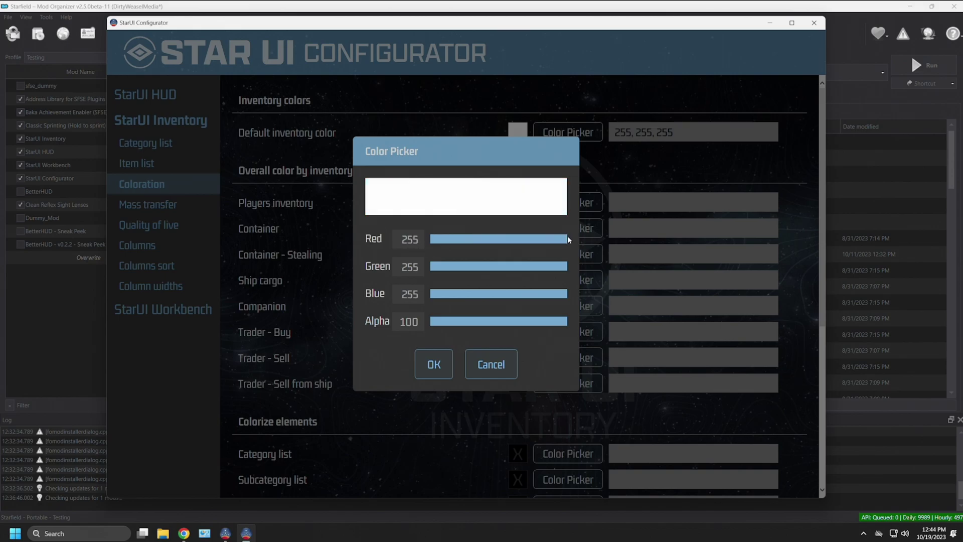
{"action": "left_click", "coordinate": [499, 322]}
{"action": "left_click_drag", "start_coordinate": [499, 322], "coordinate": [569, 321]}
{"action": "left_click", "coordinate": [493, 362]}
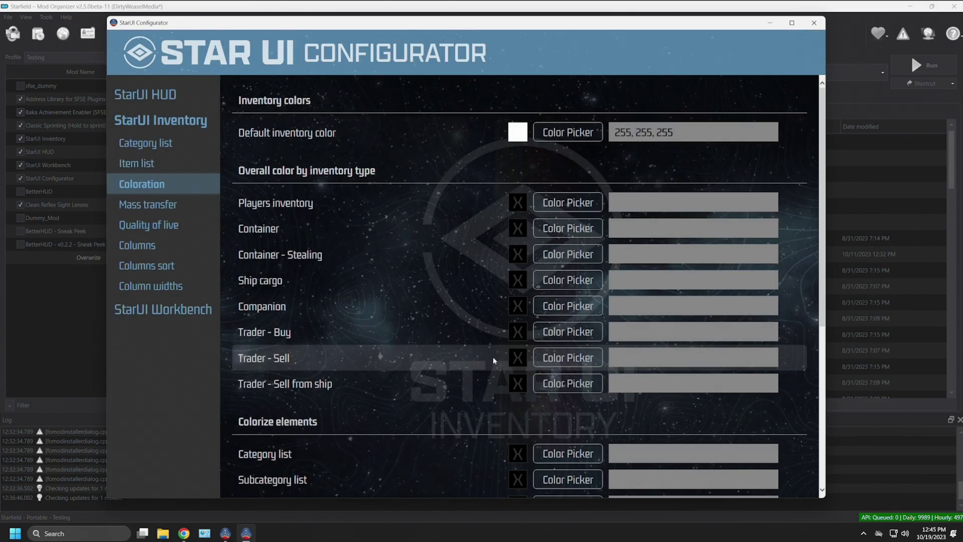
Review the Mass transfer, Quality of live and Columns settings of StarUI Inventory
{"action": "left_click", "coordinate": [166, 204]}
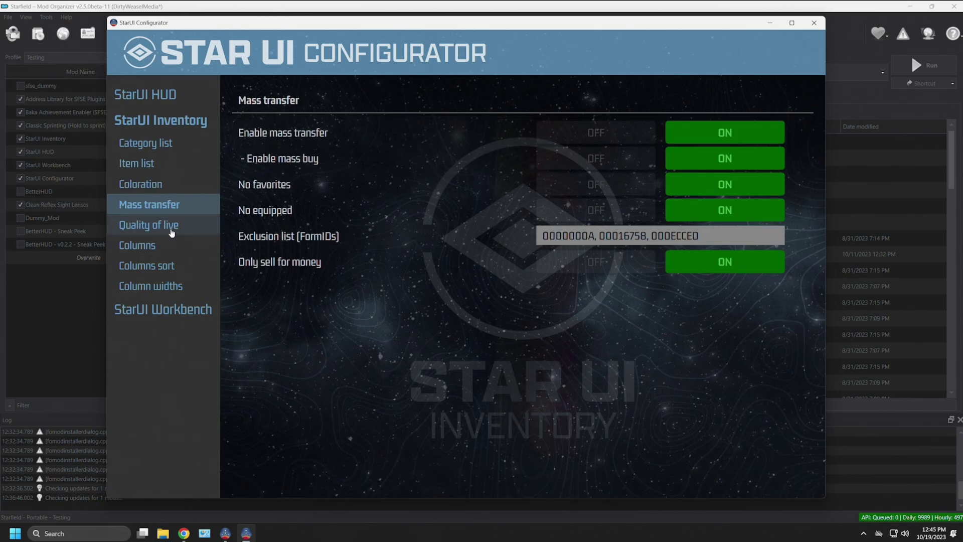
{"action": "left_click", "coordinate": [170, 229]}
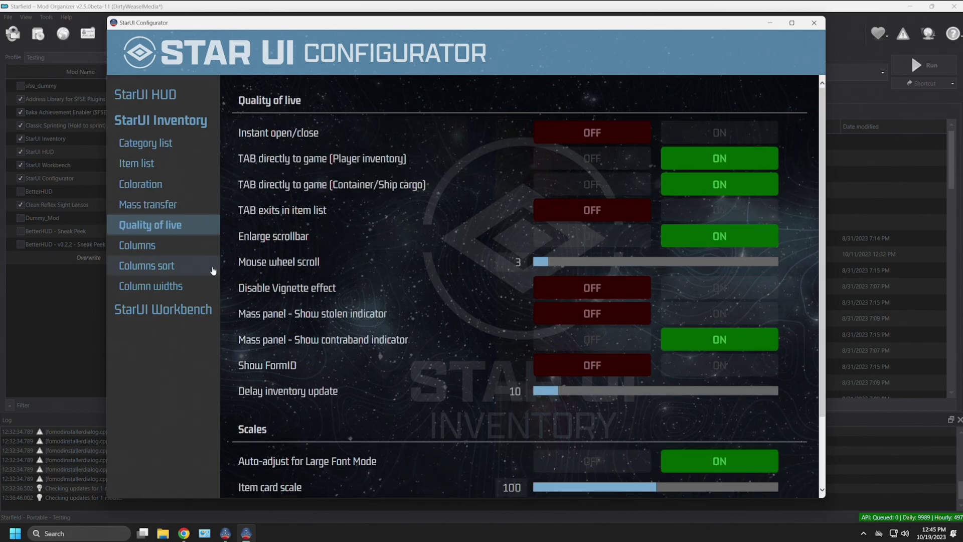
{"action": "left_click", "coordinate": [172, 246]}
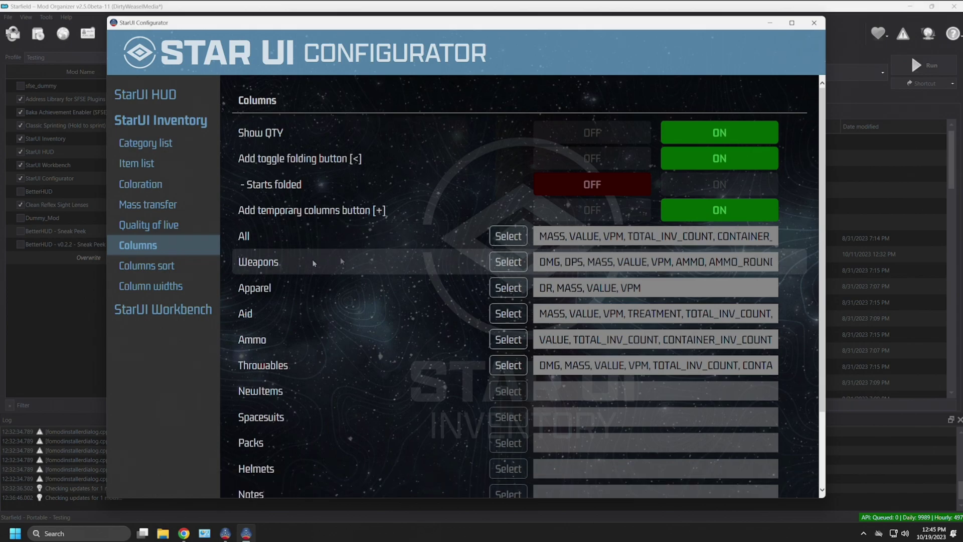
Open the column selection for Weapons and try removing AMMO_ROUNDS and adding it back
{"action": "left_click", "coordinate": [508, 262]}
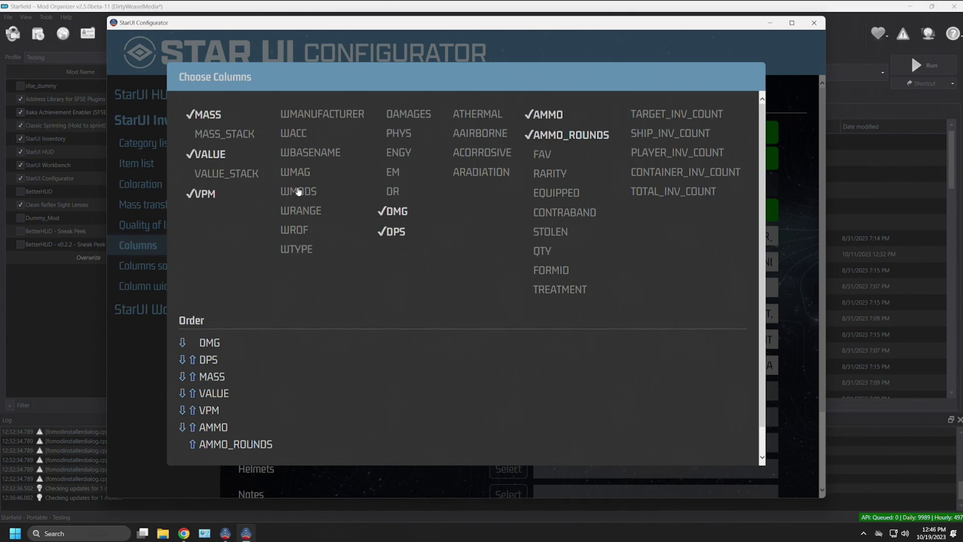
{"action": "left_click", "coordinate": [566, 135]}
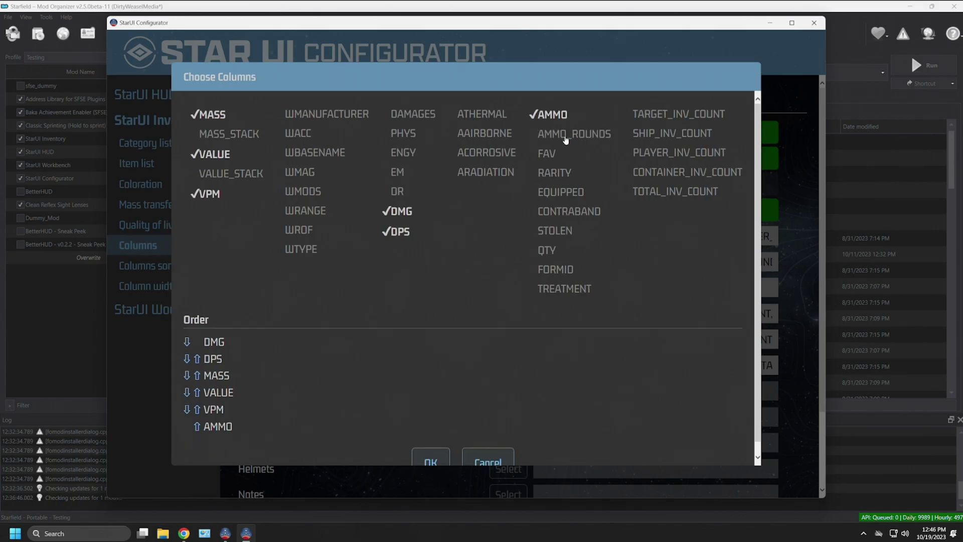
{"action": "left_click", "coordinate": [566, 136]}
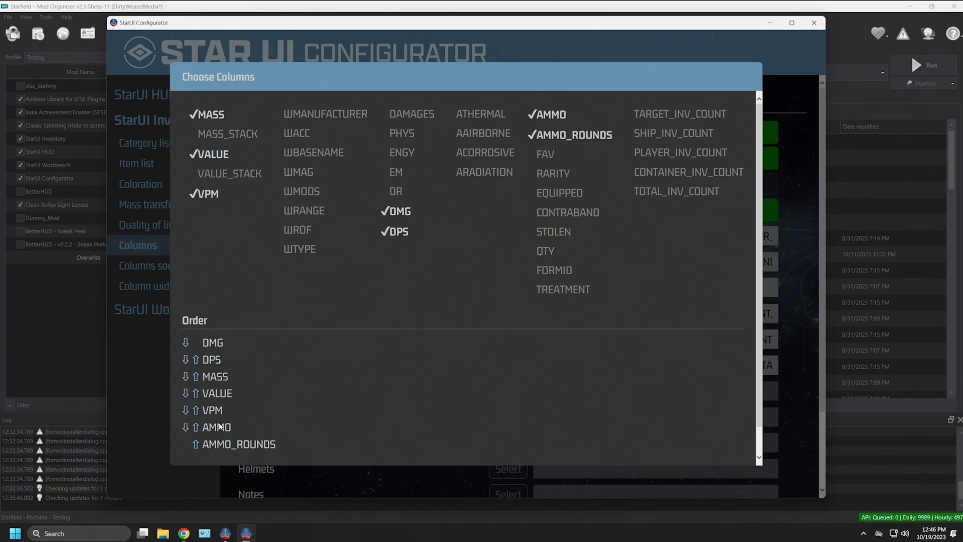
Try moving AMMO and AMMO_ROUNDS directly below DPS in the Weapons column order, and cancel the column selection
{"action": "left_click", "coordinate": [185, 427]}
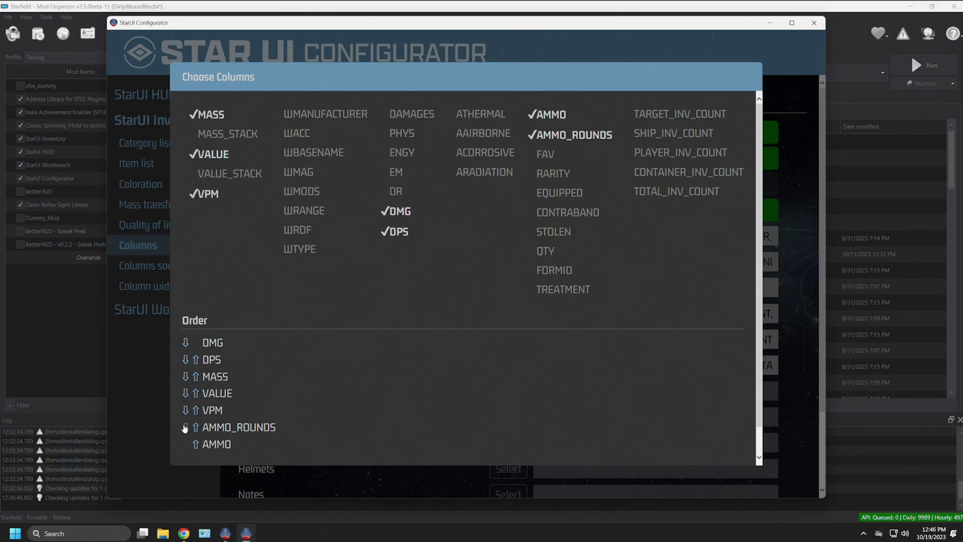
{"action": "left_click", "coordinate": [195, 428]}
{"action": "left_click", "coordinate": [196, 410]}
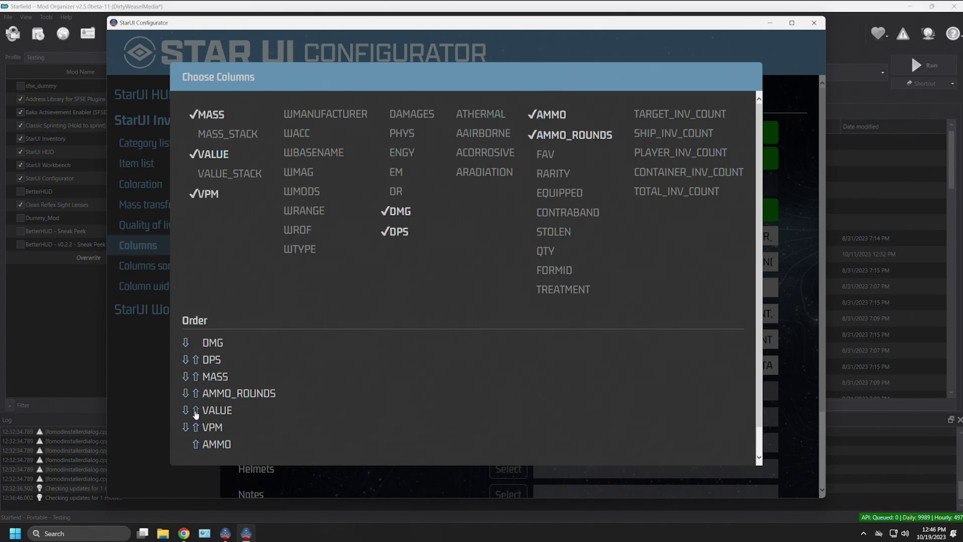
{"action": "left_click", "coordinate": [195, 394]}
{"action": "left_click", "coordinate": [196, 444]}
{"action": "left_click", "coordinate": [197, 427]}
{"action": "left_click", "coordinate": [196, 410]}
{"action": "left_click", "coordinate": [196, 394]}
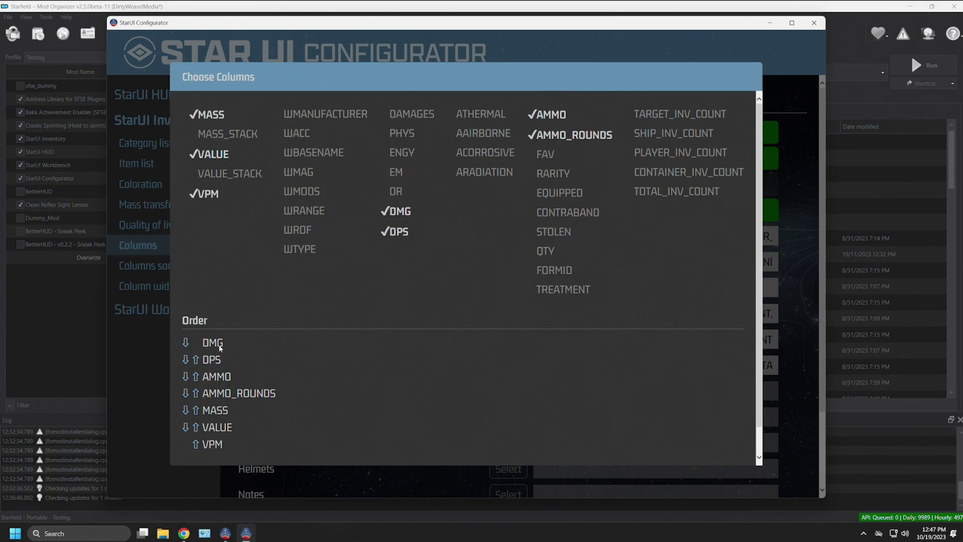
{"action": "scroll", "coordinate": [441, 383], "scroll_direction": "down", "scroll_amount": 1}
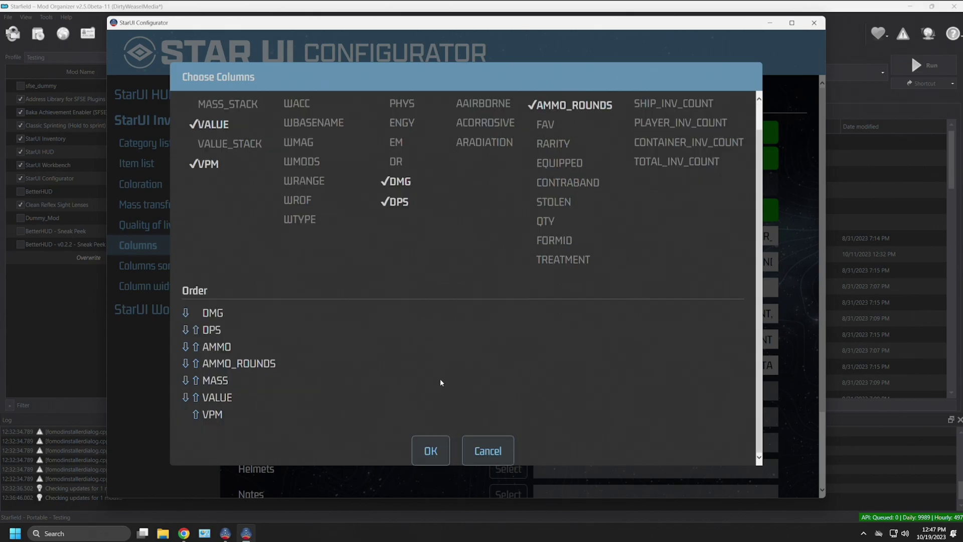
{"action": "left_click", "coordinate": [478, 450]}
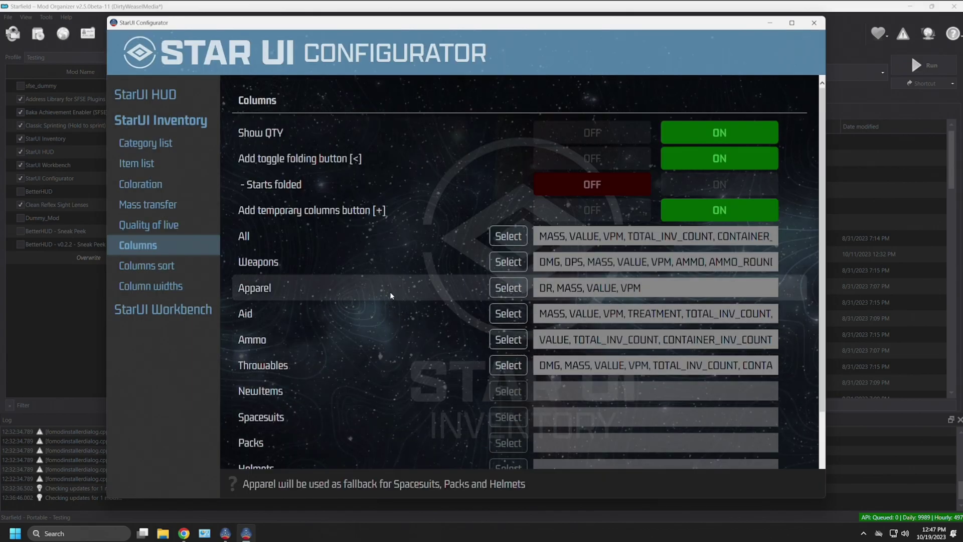
Review the inventory's Columns sort settings and the Basic settings and Hit and kill marker settings of StarUI HUD
{"action": "key", "text": "Down"}
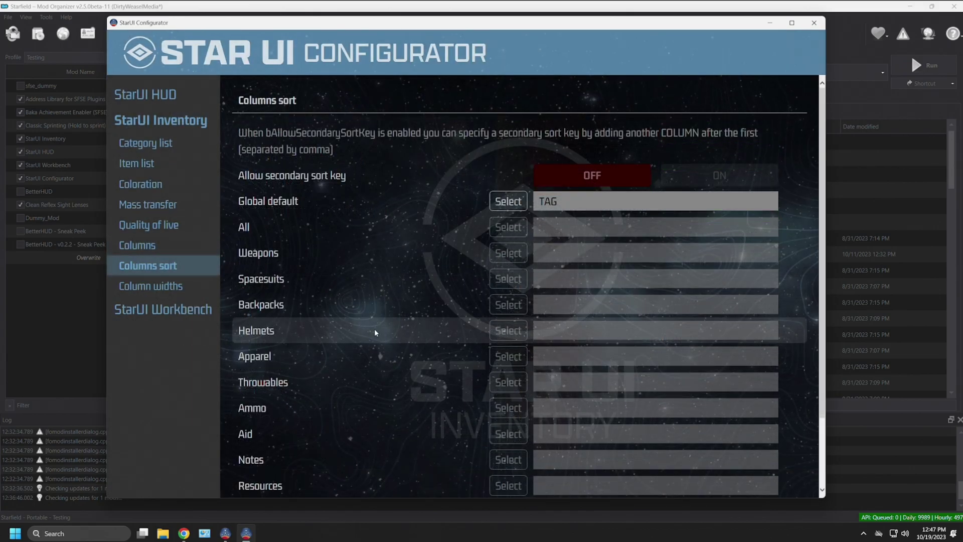
{"action": "left_click", "coordinate": [156, 97]}
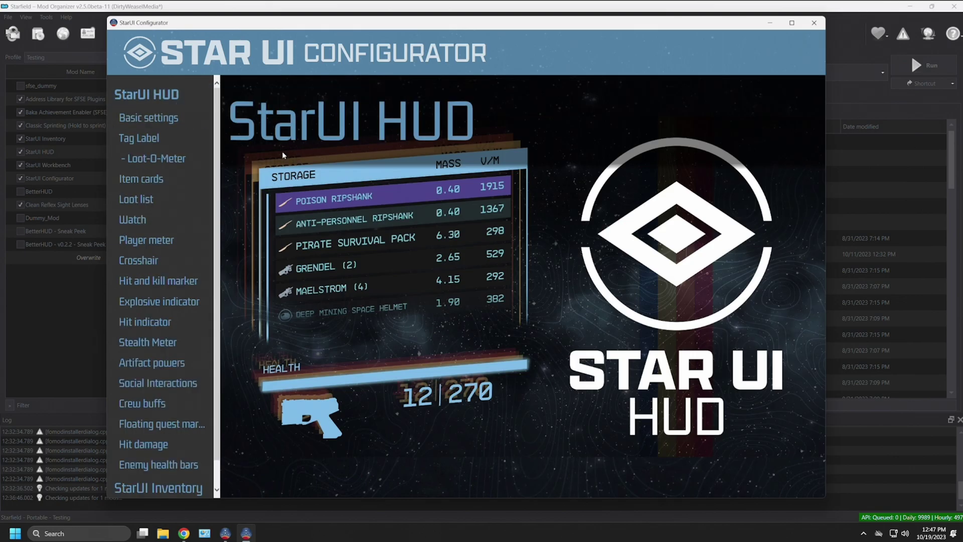
{"action": "left_click", "coordinate": [158, 123]}
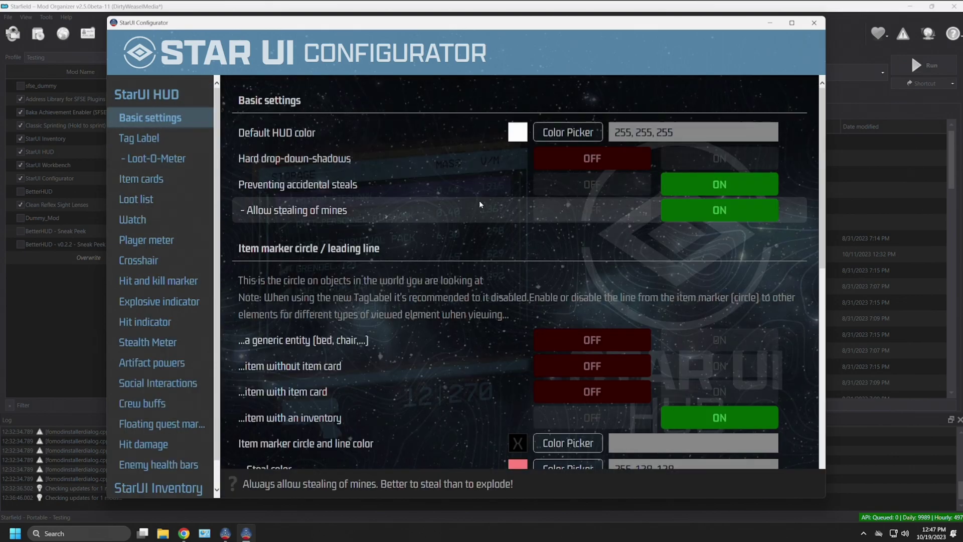
{"action": "scroll", "coordinate": [504, 347], "scroll_direction": "down", "scroll_amount": 4}
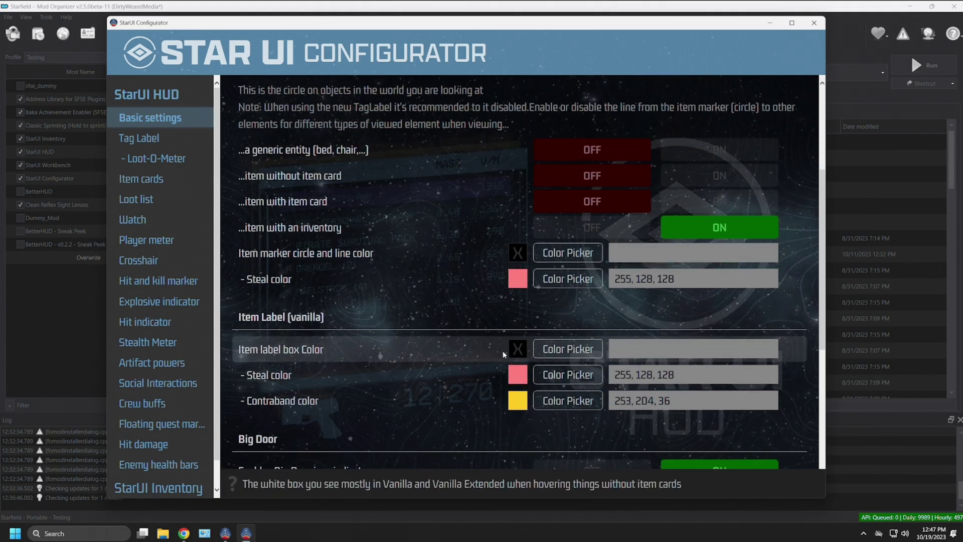
{"action": "left_click", "coordinate": [181, 282]}
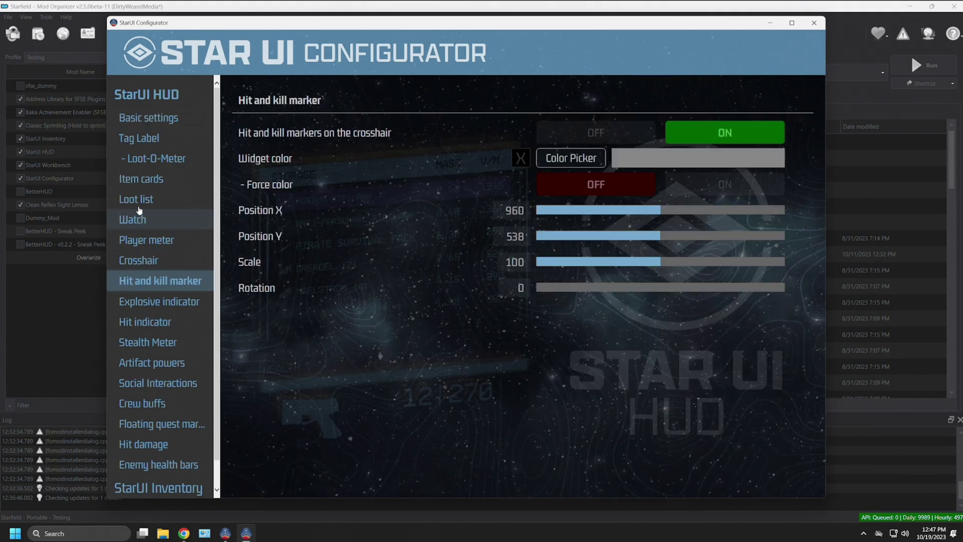
Revisit the StarUI HUD Basic settings and examine the Loot-O-Meter page with its bar fill calculation options
{"action": "left_click", "coordinate": [153, 162]}
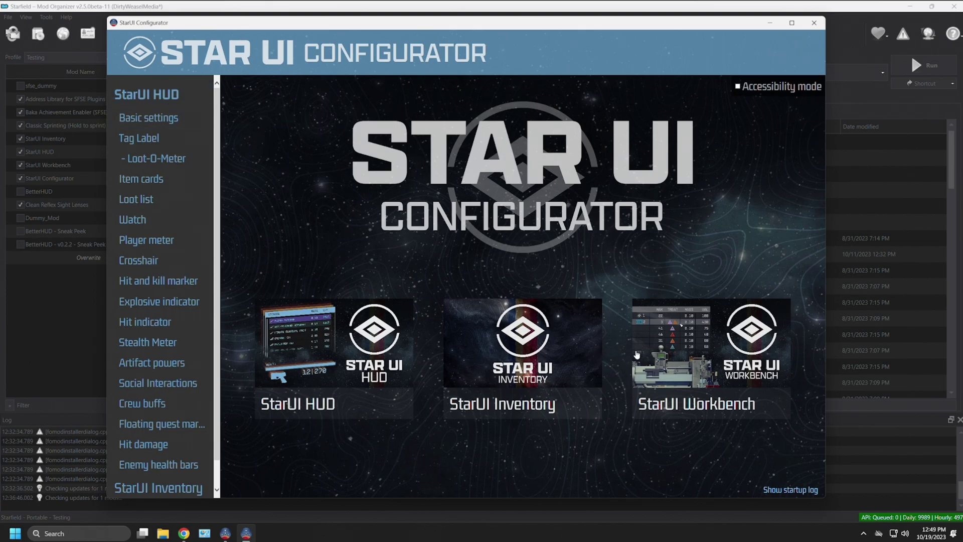
{"action": "left_click", "coordinate": [148, 117]}
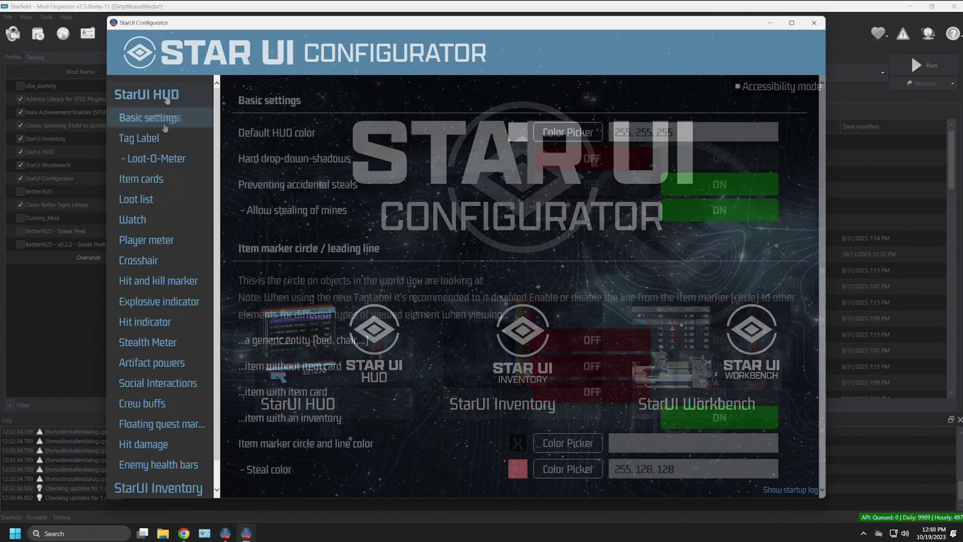
{"action": "left_click", "coordinate": [157, 159]}
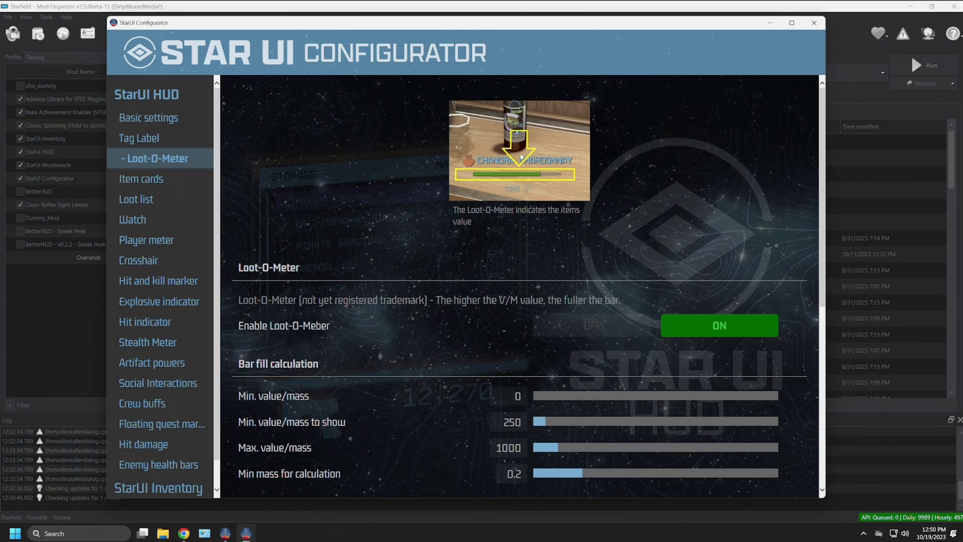
Turn off the Loot-O-Meter in StarUI HUD and agree to create the HUD user settings INI file
{"action": "left_click", "coordinate": [668, 322]}
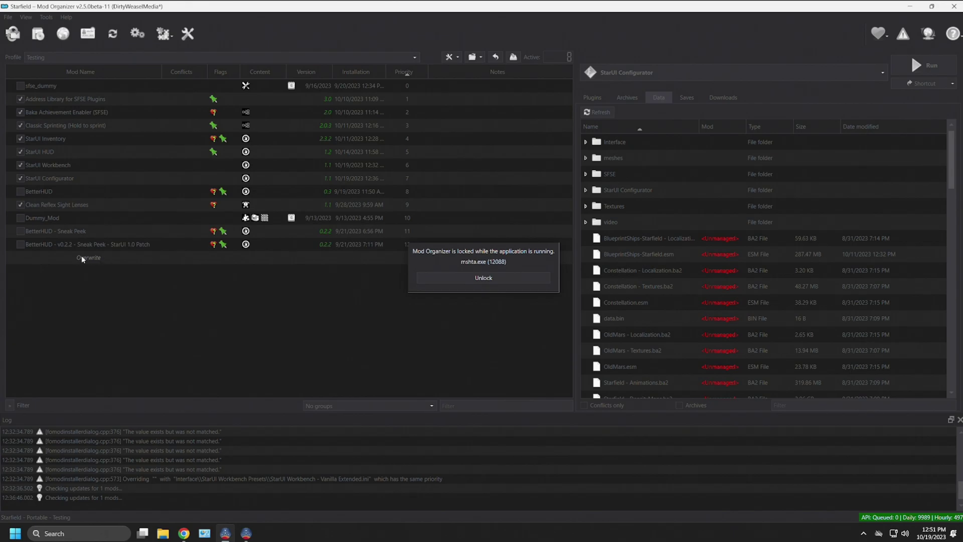
{"action": "left_click", "coordinate": [246, 533]}
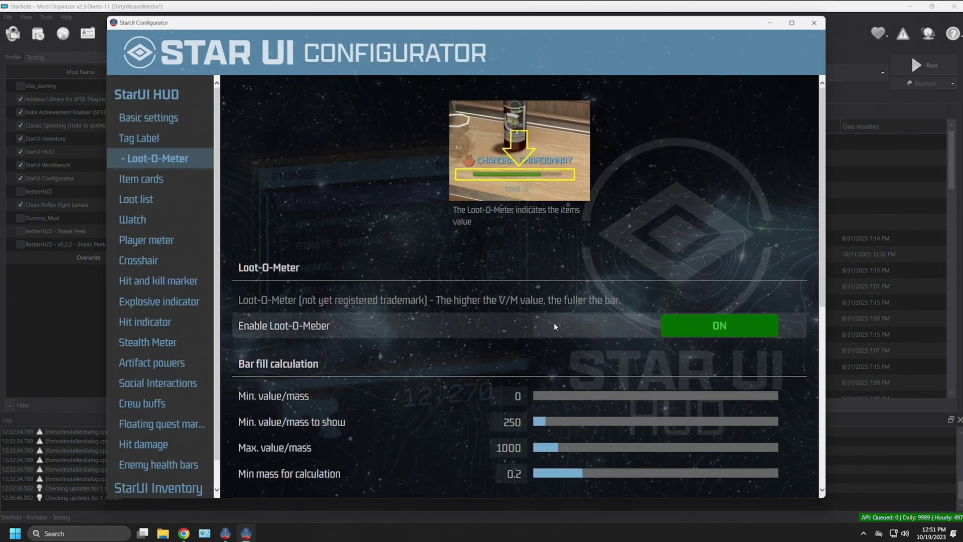
{"action": "left_click", "coordinate": [557, 326]}
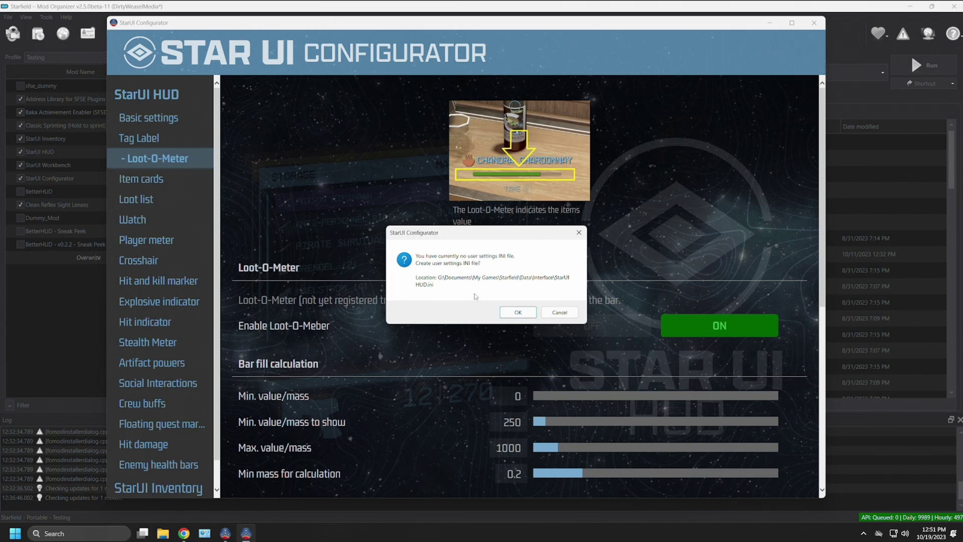
{"action": "left_click", "coordinate": [510, 313]}
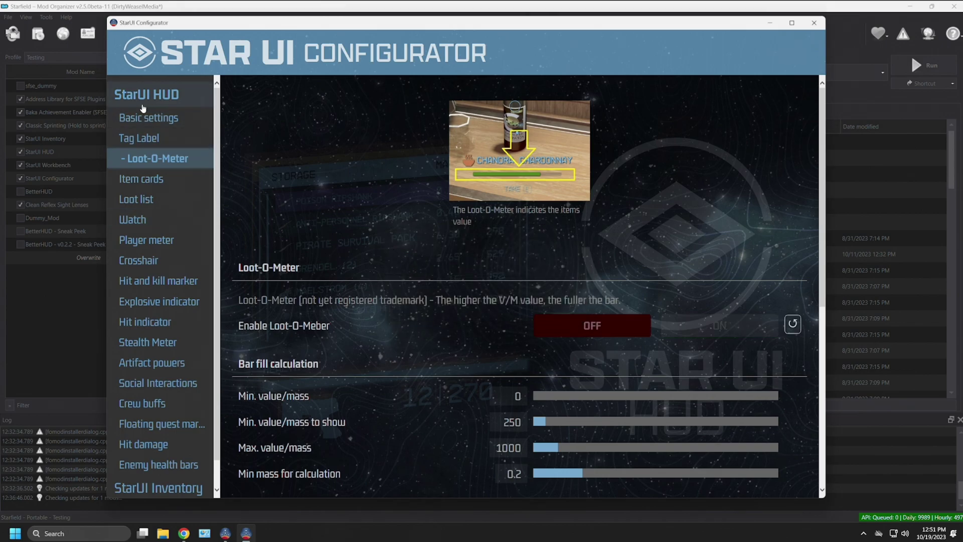
Turn on Instant open/close in StarUI Inventory's Quality of live settings and create its user settings INI file
{"action": "scroll", "coordinate": [167, 107], "scroll_direction": "down", "scroll_amount": 1}
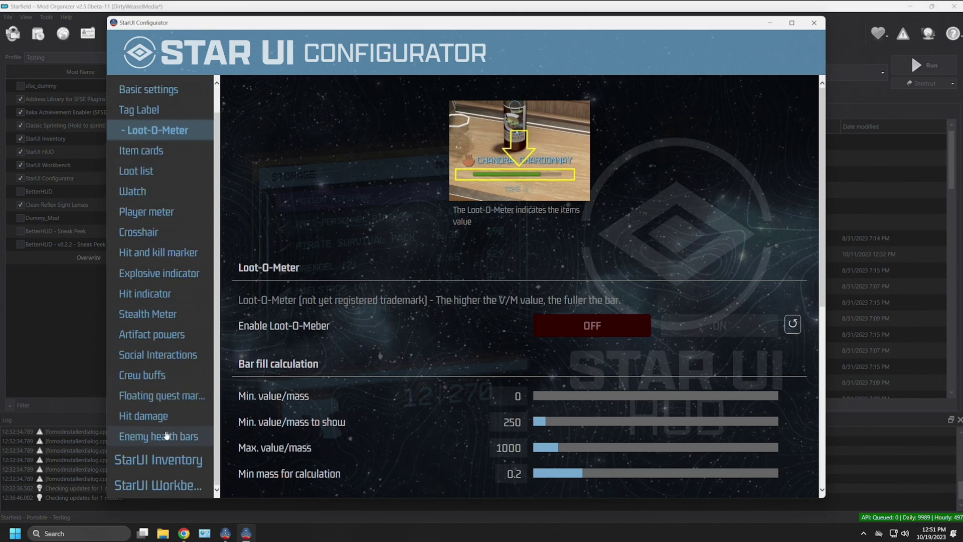
{"action": "left_click", "coordinate": [167, 458]}
{"action": "left_click", "coordinate": [148, 224]}
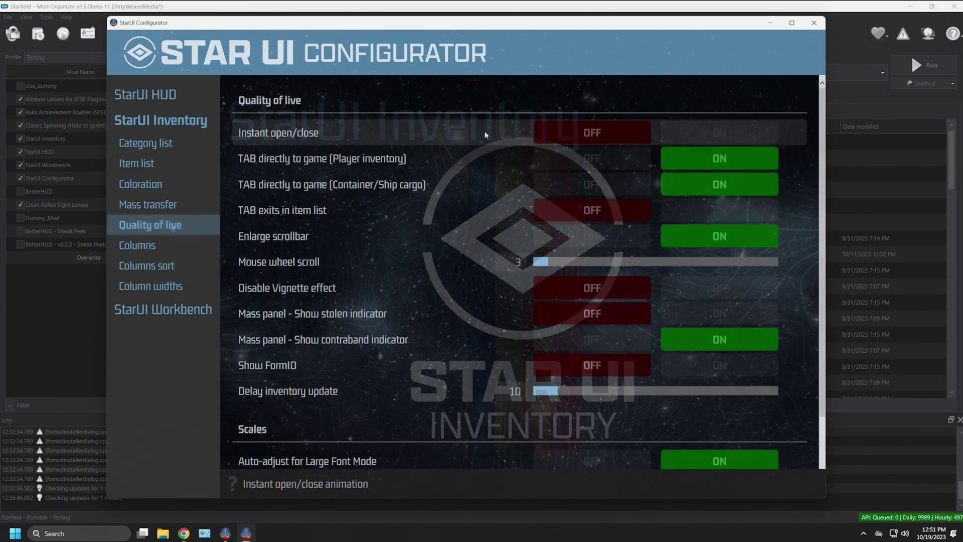
{"action": "left_click", "coordinate": [688, 129]}
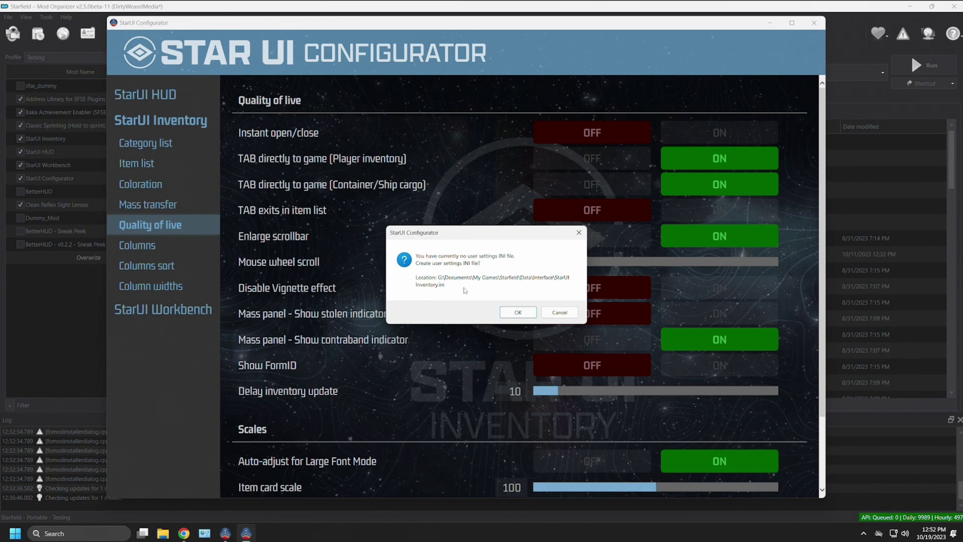
{"action": "left_click", "coordinate": [513, 313]}
Set the Industrial workbench layout to Hoarder in StarUI Workbench and create its user settings INI file
{"action": "left_click", "coordinate": [189, 311]}
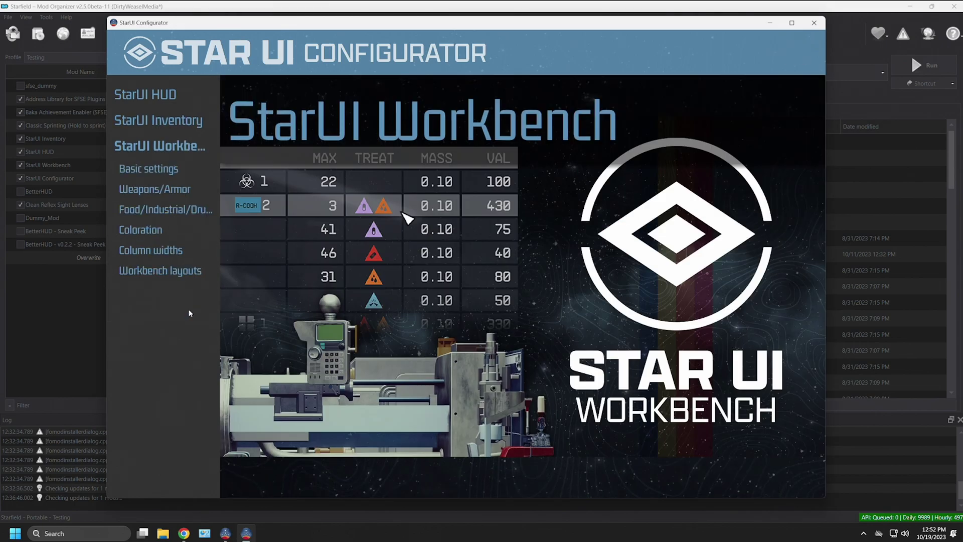
{"action": "left_click", "coordinate": [181, 272]}
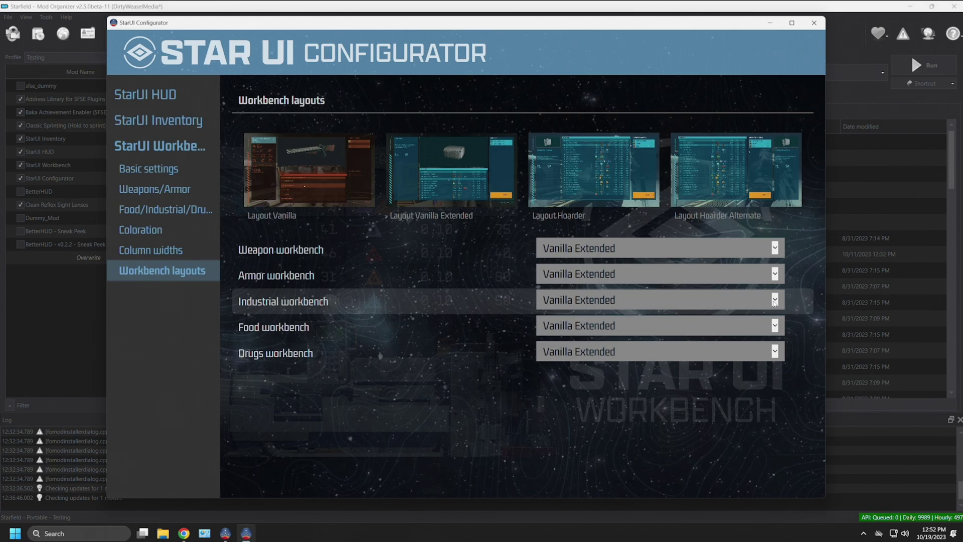
{"action": "left_click", "coordinate": [742, 301]}
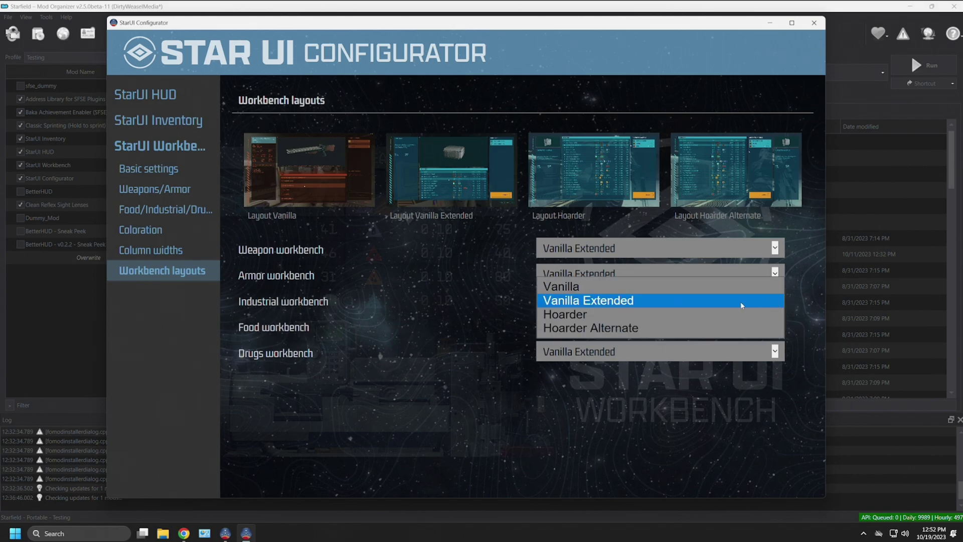
{"action": "left_click", "coordinate": [646, 316]}
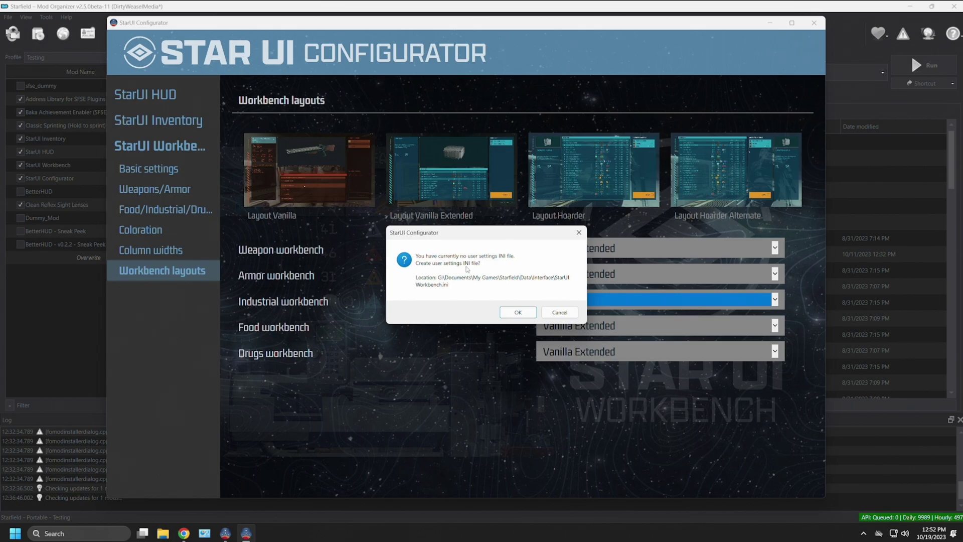
{"action": "left_click", "coordinate": [511, 311]}
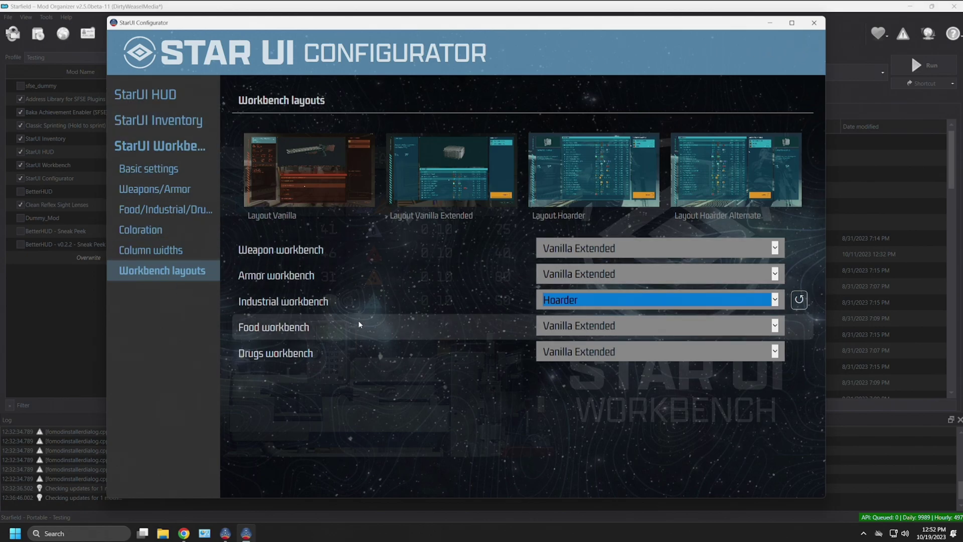
Close the configurator and refresh the mod list in Mod Organizer 2
{"action": "left_click", "coordinate": [813, 24]}
{"action": "mouse_move", "coordinate": [199, 266]}
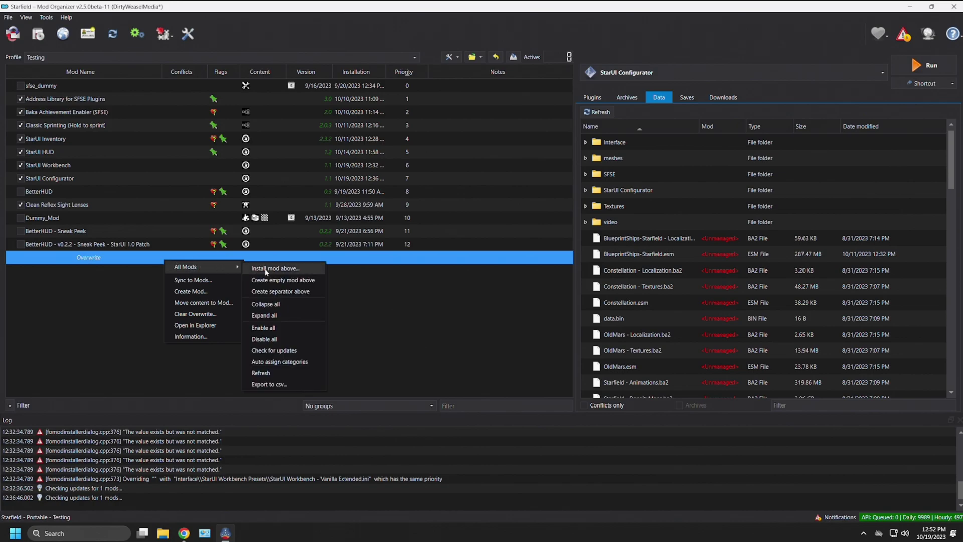
{"action": "left_click", "coordinate": [261, 373]}
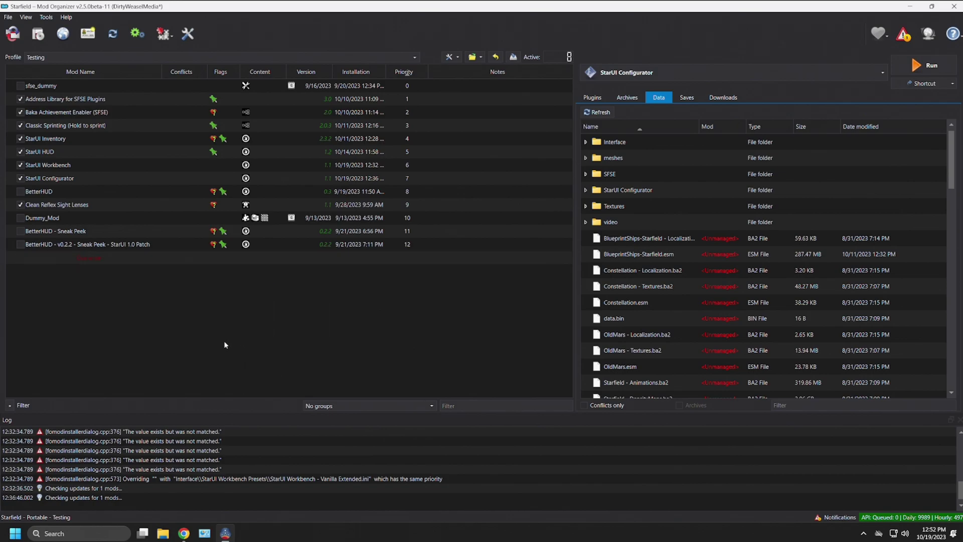
Examine the INI files inside the Interface folder of Overwrite
{"action": "left_click", "coordinate": [91, 262]}
{"action": "double_click", "coordinate": [98, 258]}
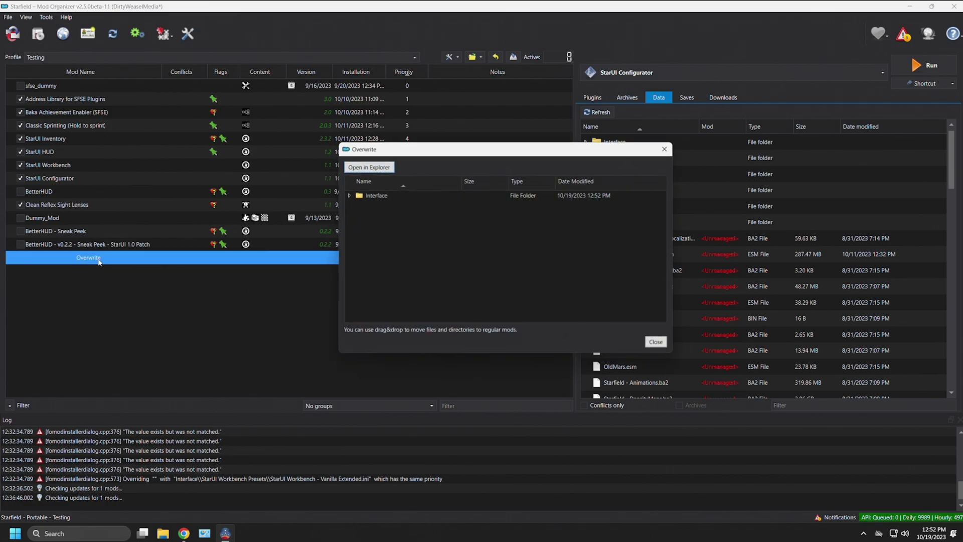
{"action": "left_click", "coordinate": [350, 198]}
{"action": "left_click", "coordinate": [350, 195]}
{"action": "left_click", "coordinate": [417, 214]}
{"action": "left_click", "coordinate": [415, 206]}
{"action": "left_click", "coordinate": [410, 215]}
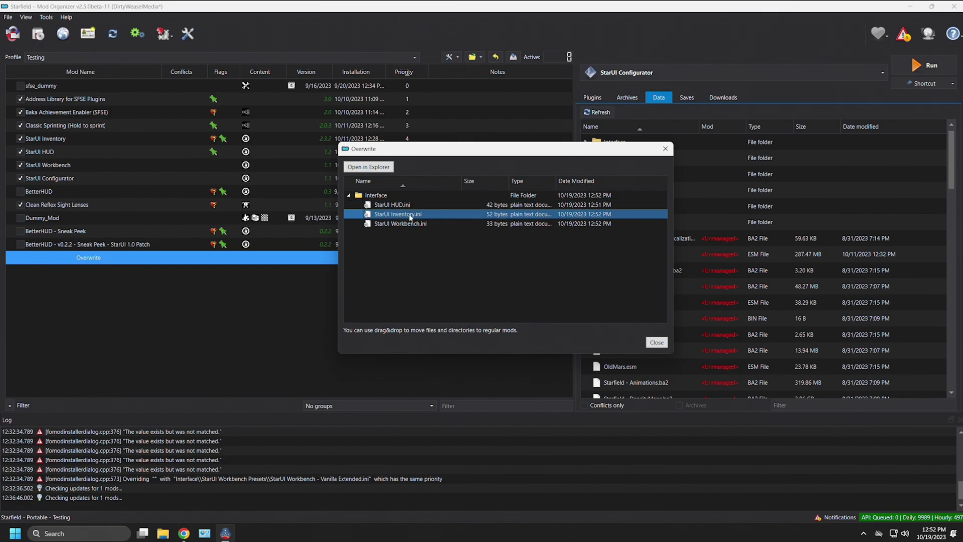
{"action": "left_click", "coordinate": [416, 224]}
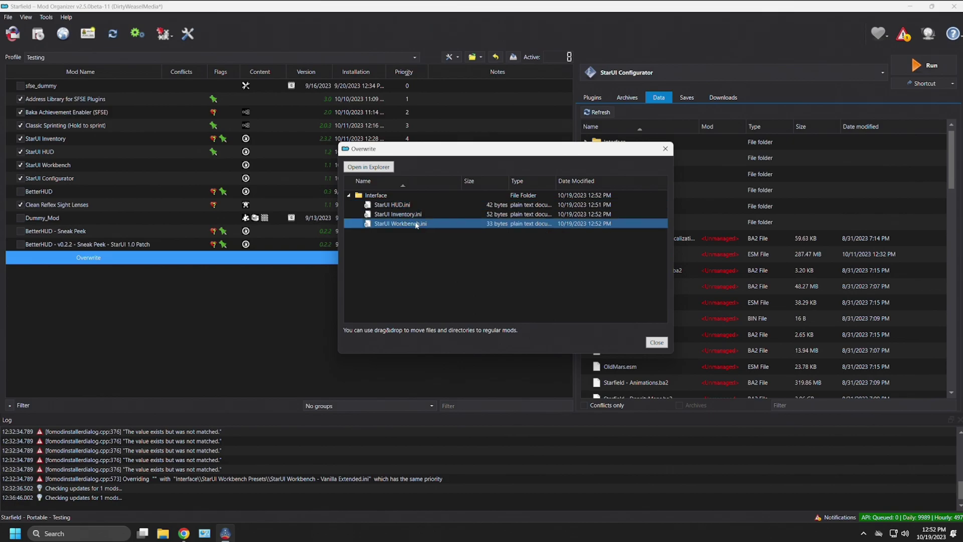
{"action": "left_click", "coordinate": [416, 205]}
{"action": "left_click", "coordinate": [417, 215]}
{"action": "left_click", "coordinate": [419, 224]}
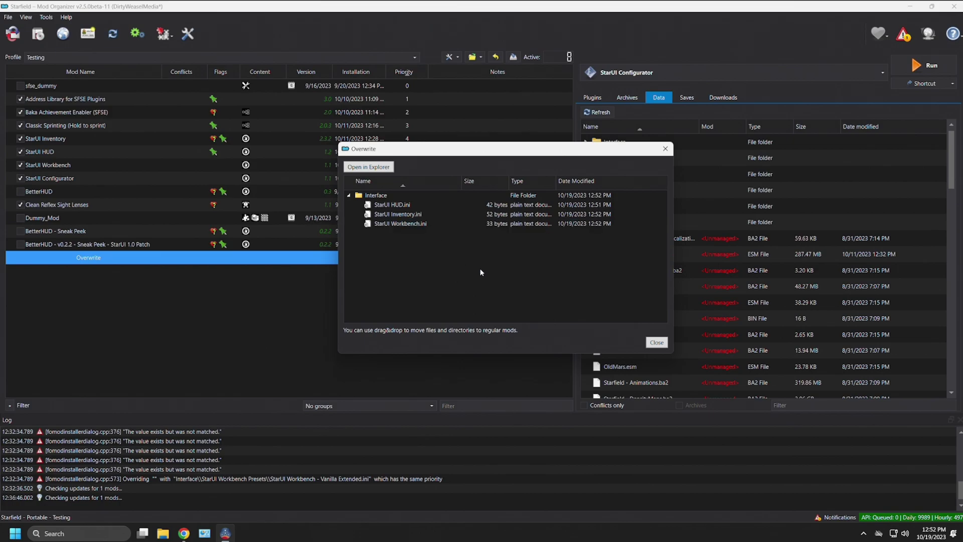
{"action": "left_click", "coordinate": [656, 343]}
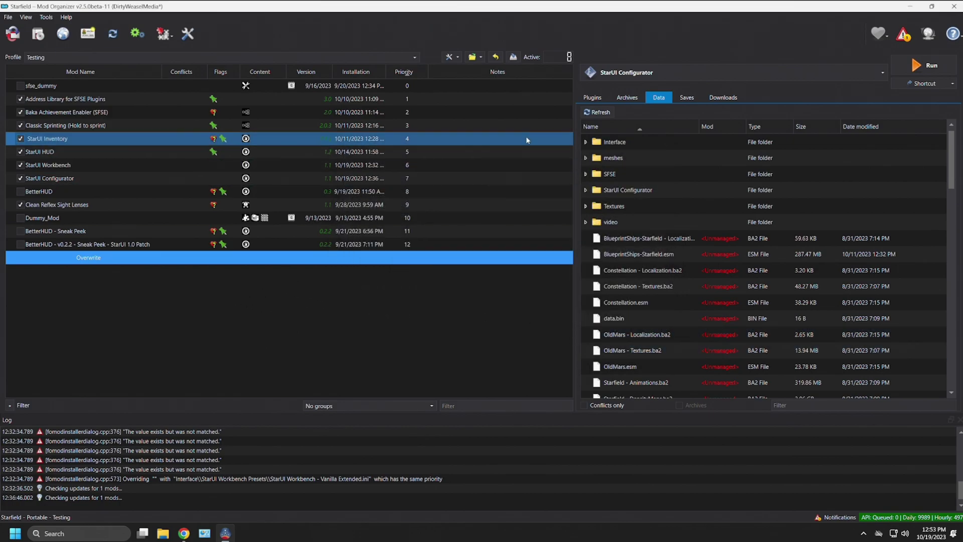
Show the plugin list and recheck the contents of Overwrite
{"action": "left_click", "coordinate": [592, 97]}
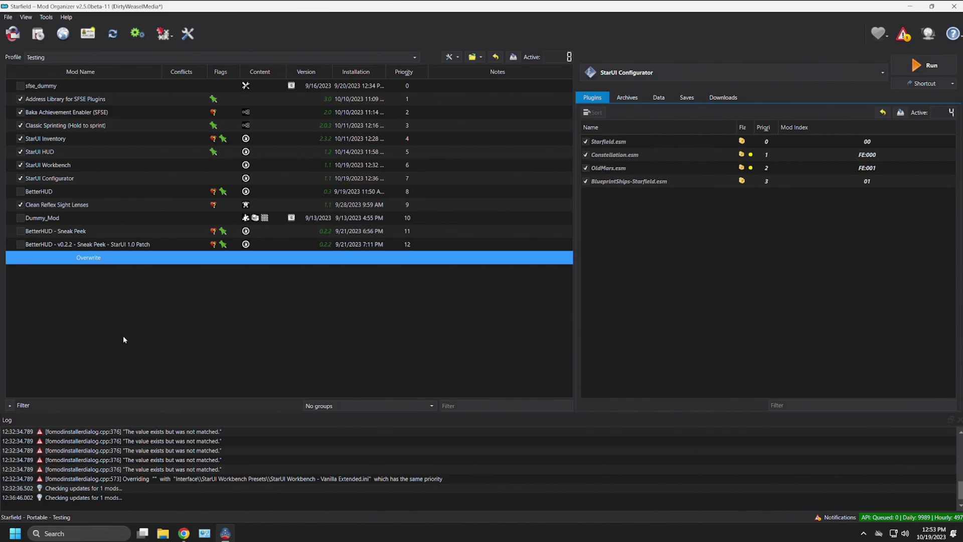
{"action": "double_click", "coordinate": [101, 261]}
{"action": "left_click", "coordinate": [348, 195]}
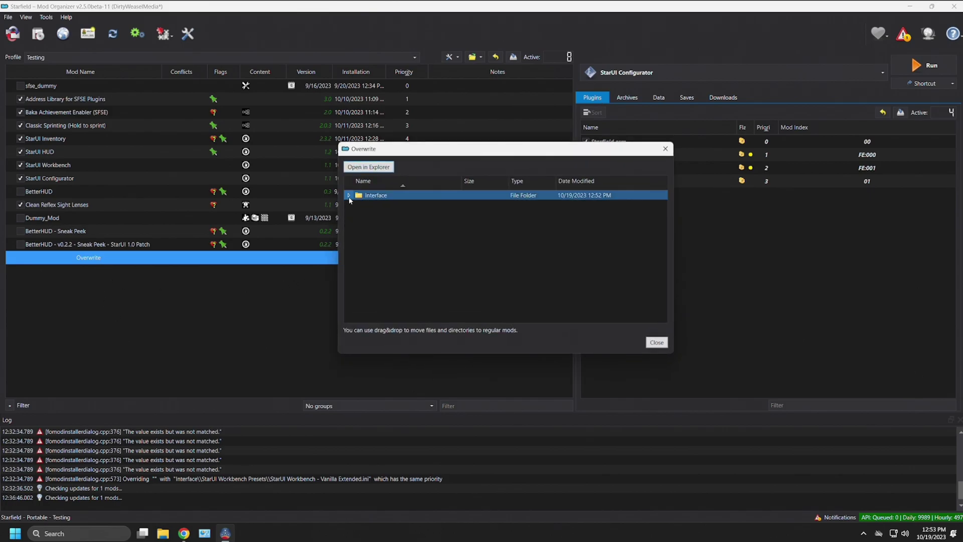
{"action": "left_click", "coordinate": [349, 196]}
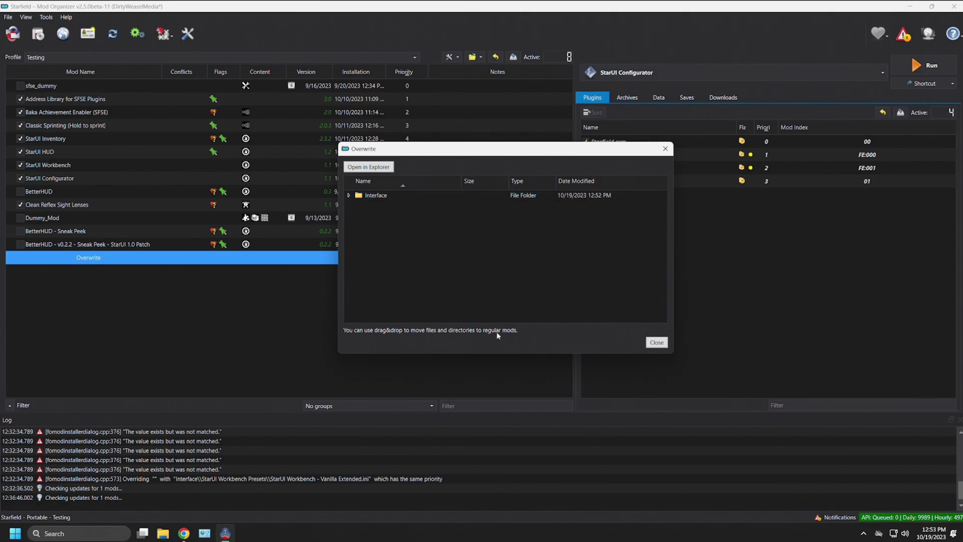
{"action": "left_click", "coordinate": [663, 345]}
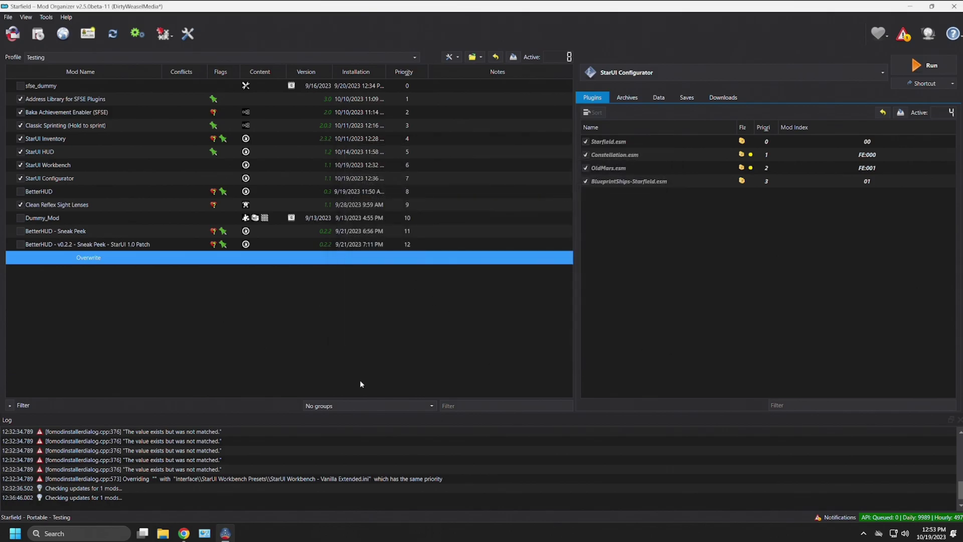
Try moving the Interface folder from Overwrite into the StarUI Configurator mod, and recheck the Overwrite contents
{"action": "double_click", "coordinate": [113, 263]}
{"action": "left_click_drag", "start_coordinate": [371, 196], "coordinate": [65, 180]}
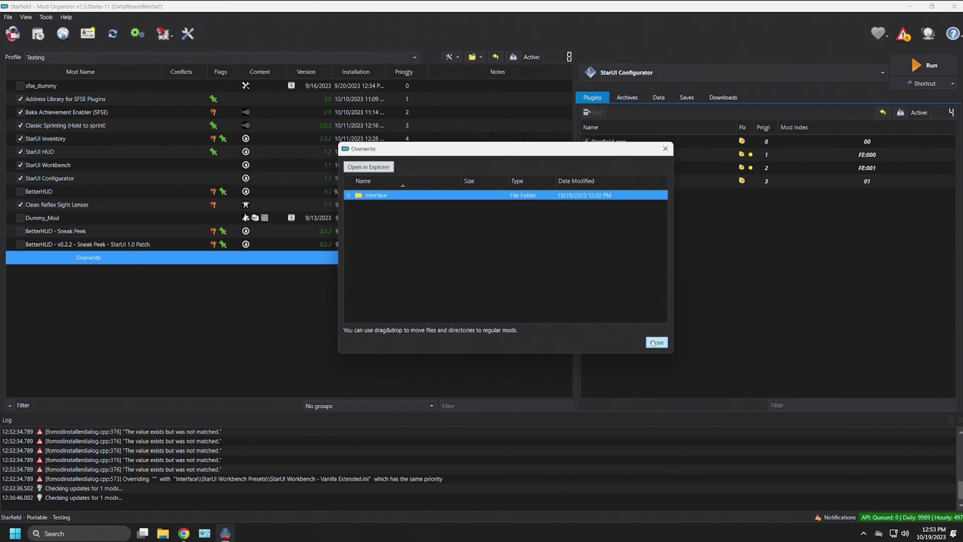
{"action": "left_click", "coordinate": [657, 342]}
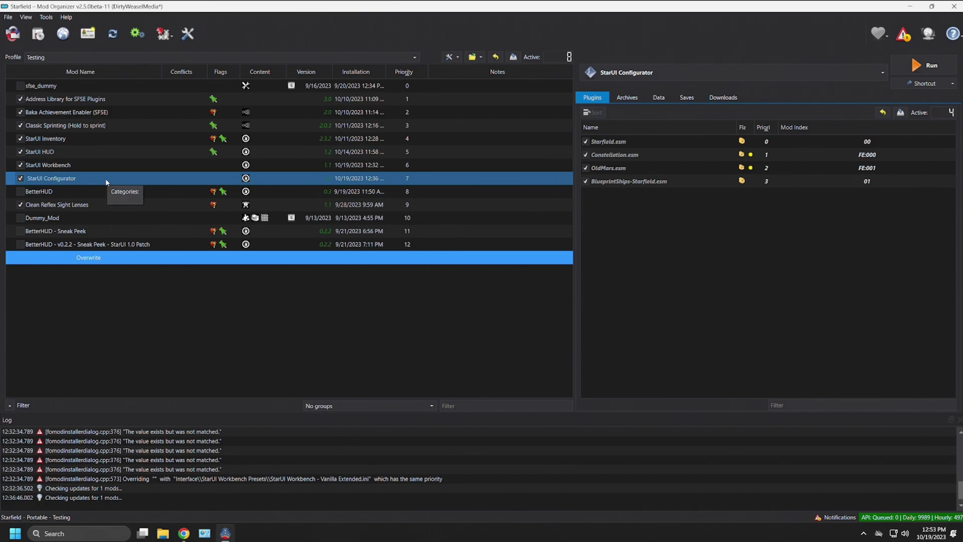
{"action": "double_click", "coordinate": [112, 258]}
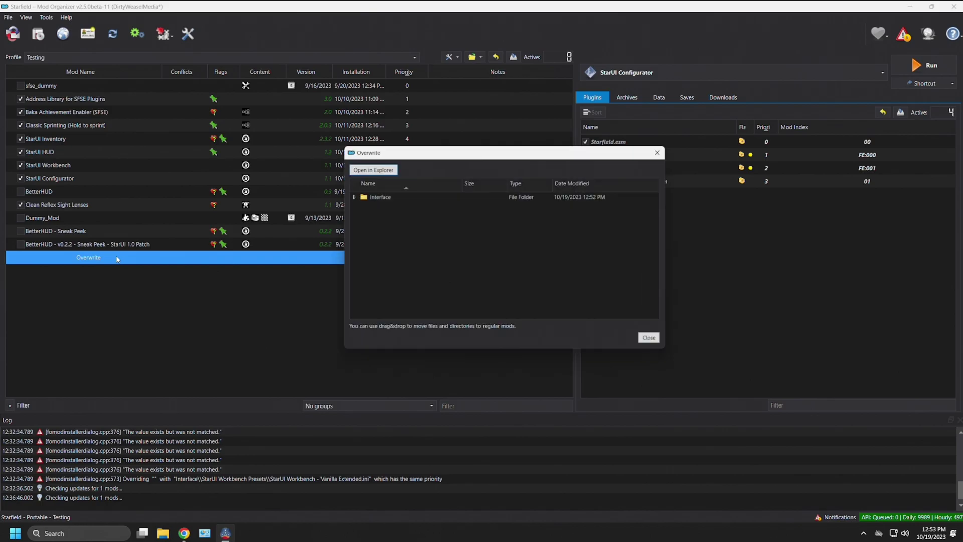
{"action": "left_click", "coordinate": [650, 342]}
Create a new mod named StarUI Config Output_Testing from the Overwrite contents
{"action": "right_click", "coordinate": [108, 259]}
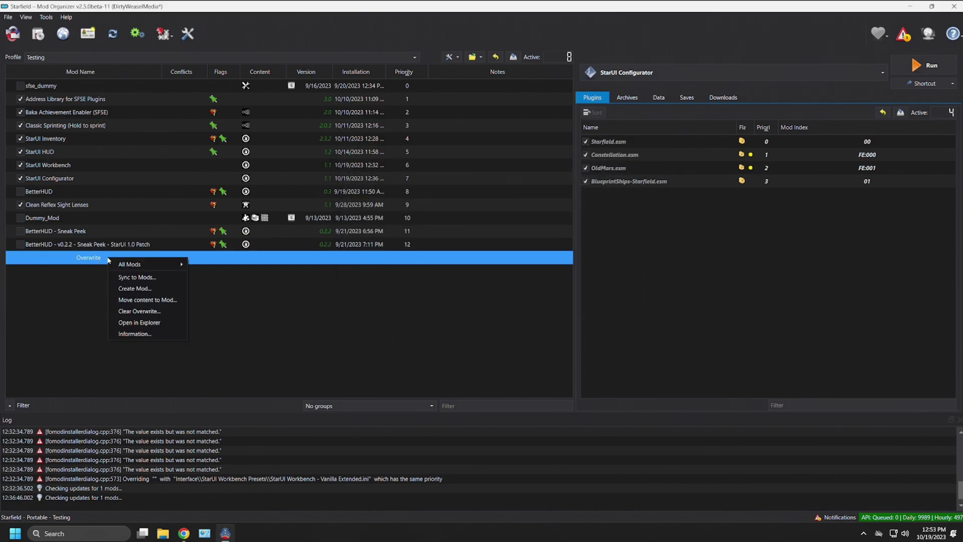
{"action": "left_click", "coordinate": [129, 288]}
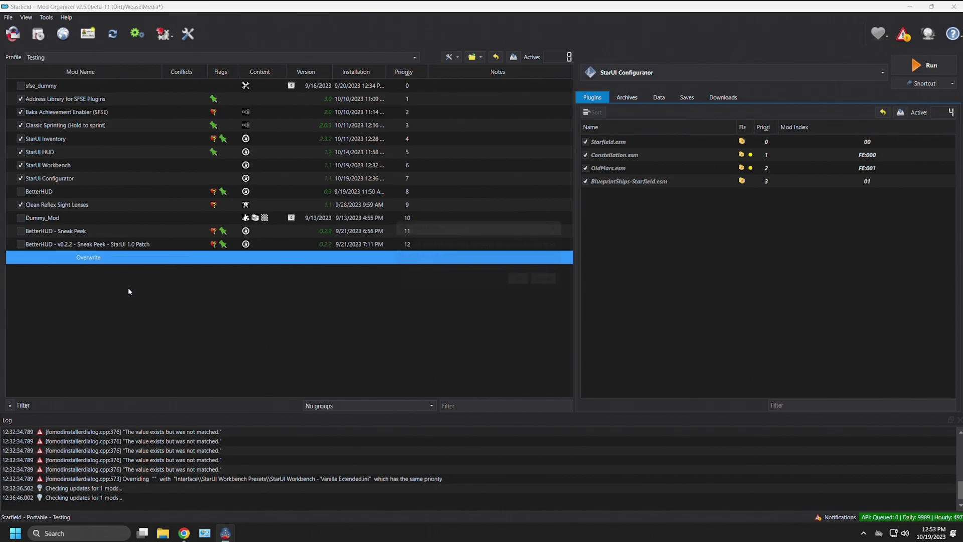
{"action": "type", "text": "StarUI Con"}
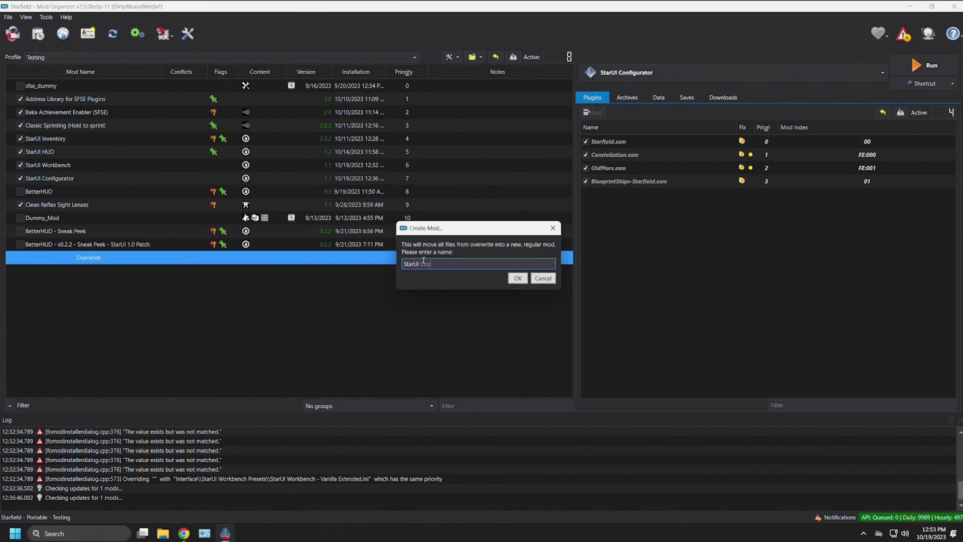
{"action": "type", "text": "fig Output_Testing"}
{"action": "left_click", "coordinate": [518, 278]}
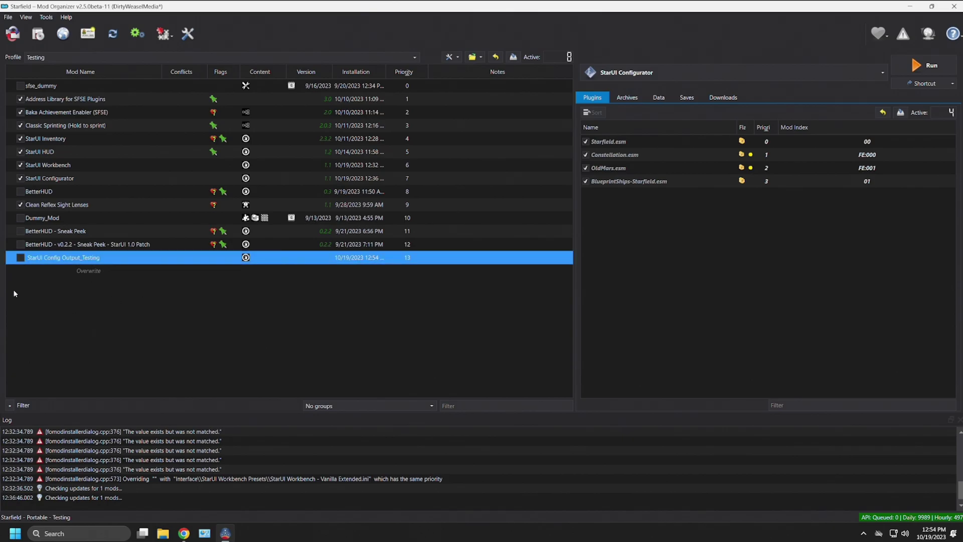
Examine the Interface folder in the file tree of the StarUI Config Output_Testing mod
{"action": "double_click", "coordinate": [75, 257]}
{"action": "left_click", "coordinate": [193, 149]}
{"action": "left_click", "coordinate": [192, 149]}
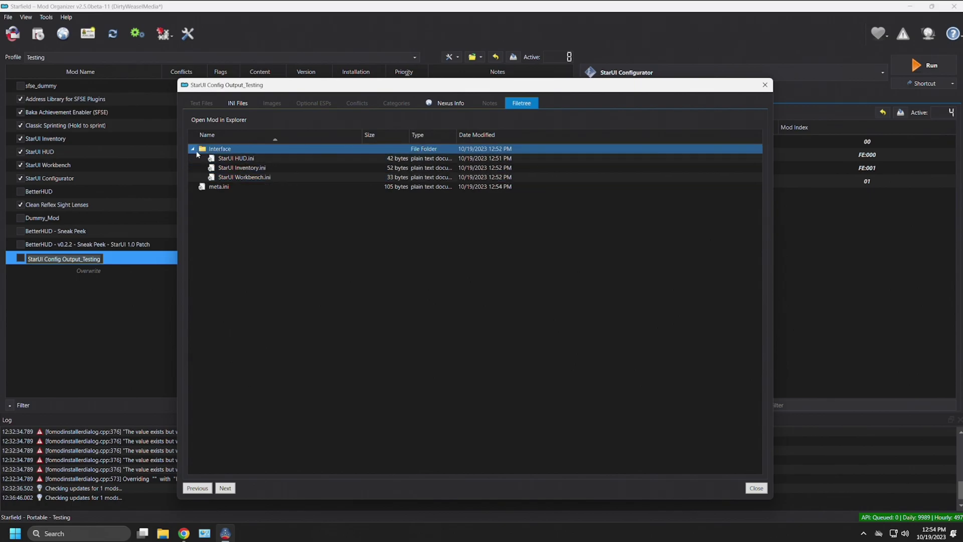
{"action": "key", "text": "Escape"}
Enable the StarUI Config Output_Testing mod and move it directly below StarUI Configurator
{"action": "left_click", "coordinate": [20, 259]}
{"action": "left_click_drag", "start_coordinate": [92, 258], "coordinate": [101, 189]}
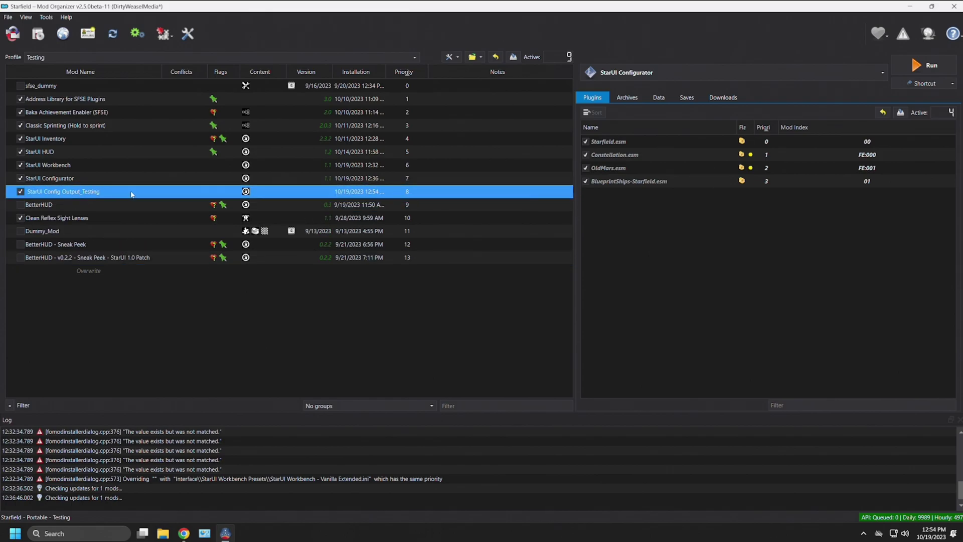
Show the downloaded archives and review the StarUI Configurator and StarUI Config Output_Testing entries in the mod list
{"action": "left_click", "coordinate": [729, 100]}
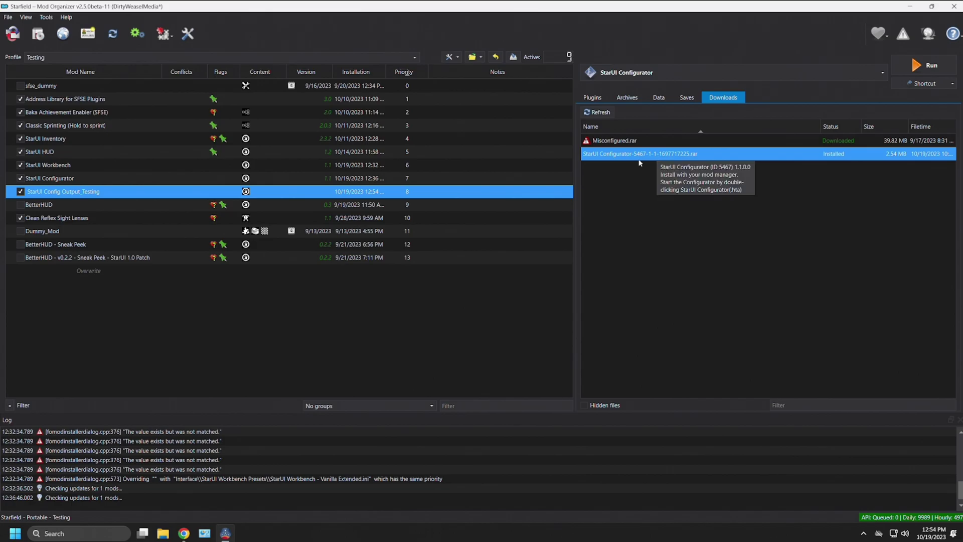
{"action": "left_click", "coordinate": [112, 179], "text": "ctrl"}
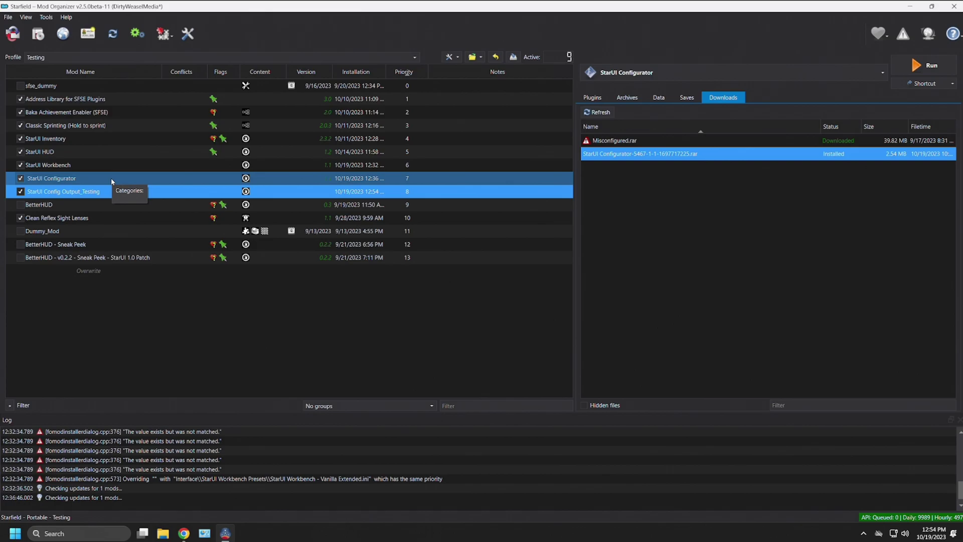
{"action": "left_click", "coordinate": [123, 192]}
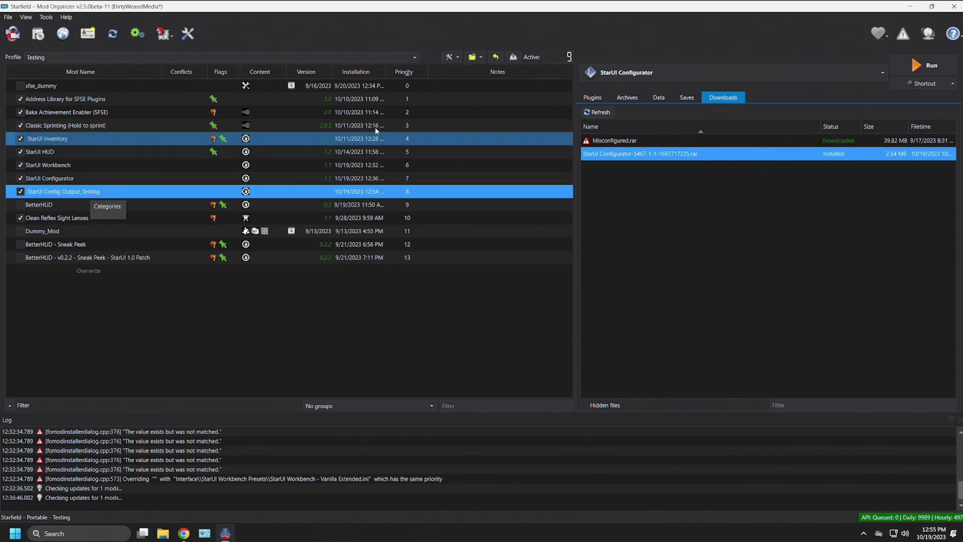
Review the available Mod Organizer profiles and the StarUI Config Output_Testing entry in the mod list
{"action": "left_click", "coordinate": [115, 58]}
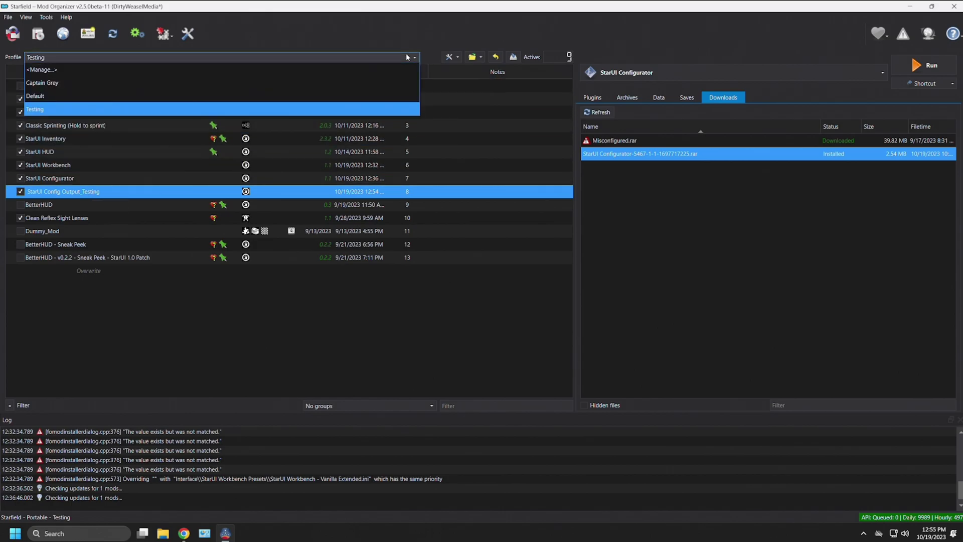
{"action": "left_click", "coordinate": [113, 83]}
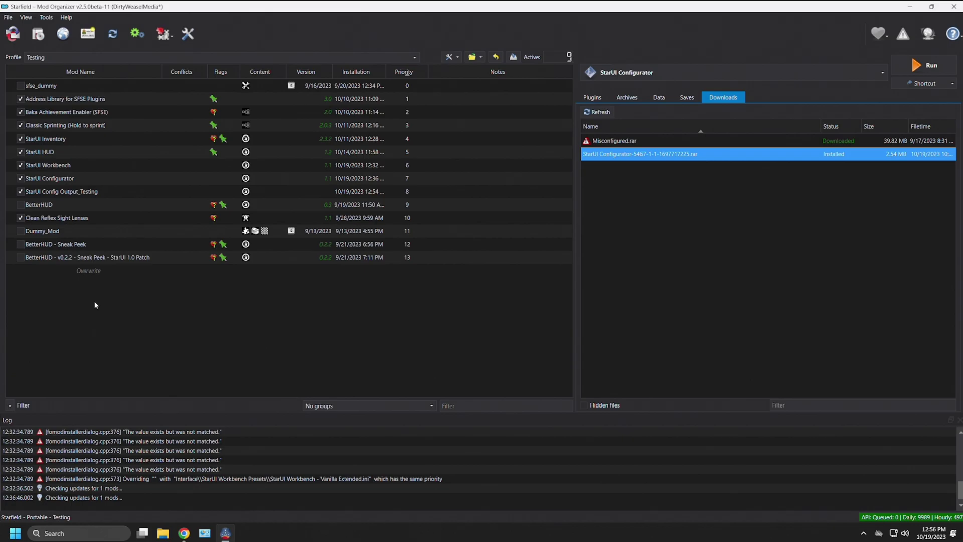
{"action": "left_click", "coordinate": [111, 192]}
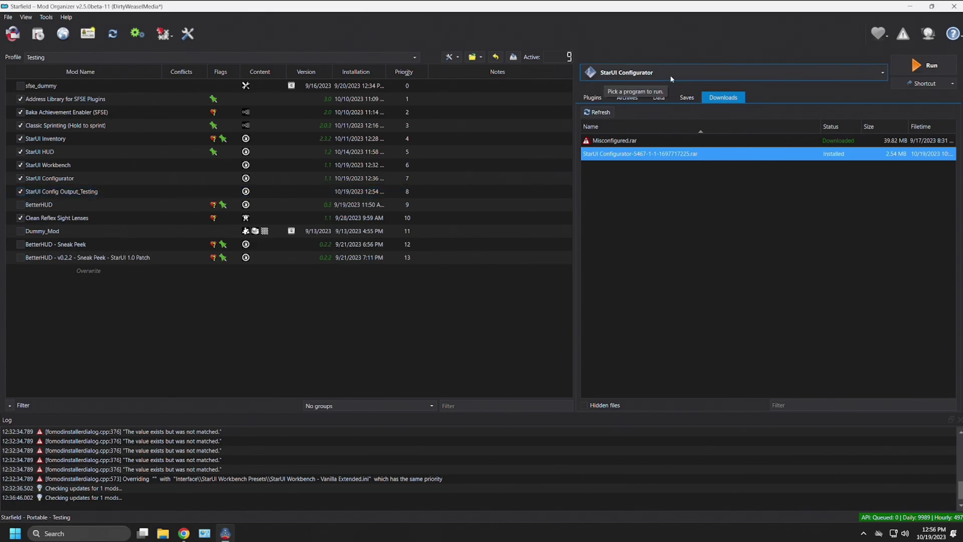
Run StarUI Configurator, check the Loot-O-Meter settings of StarUI HUD, and close the configurator
{"action": "left_click", "coordinate": [935, 66]}
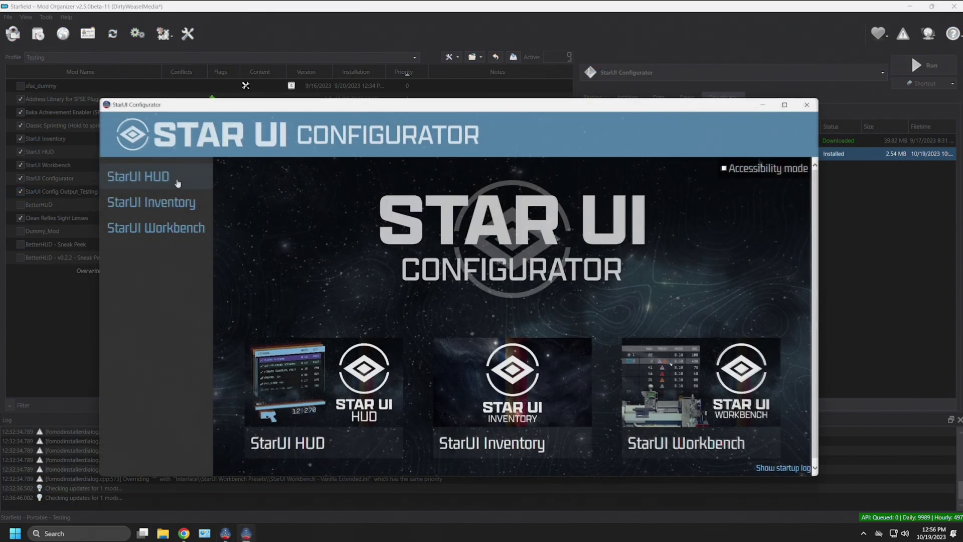
{"action": "left_click", "coordinate": [179, 182]}
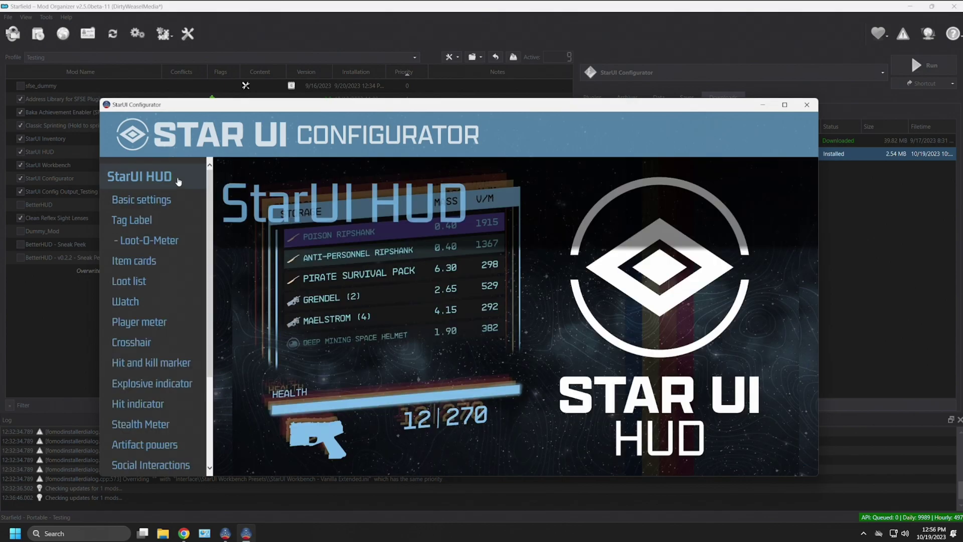
{"action": "left_click", "coordinate": [145, 238]}
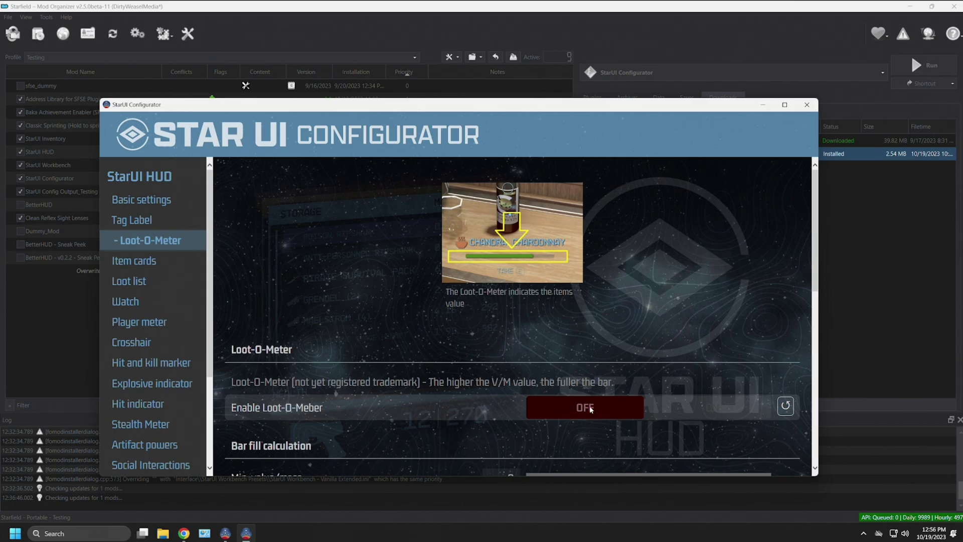
{"action": "left_click", "coordinate": [807, 104]}
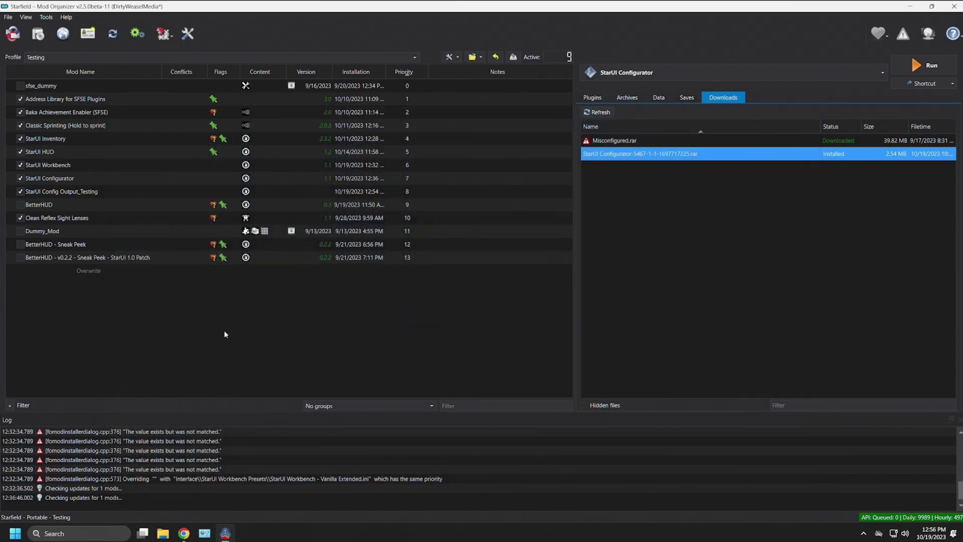